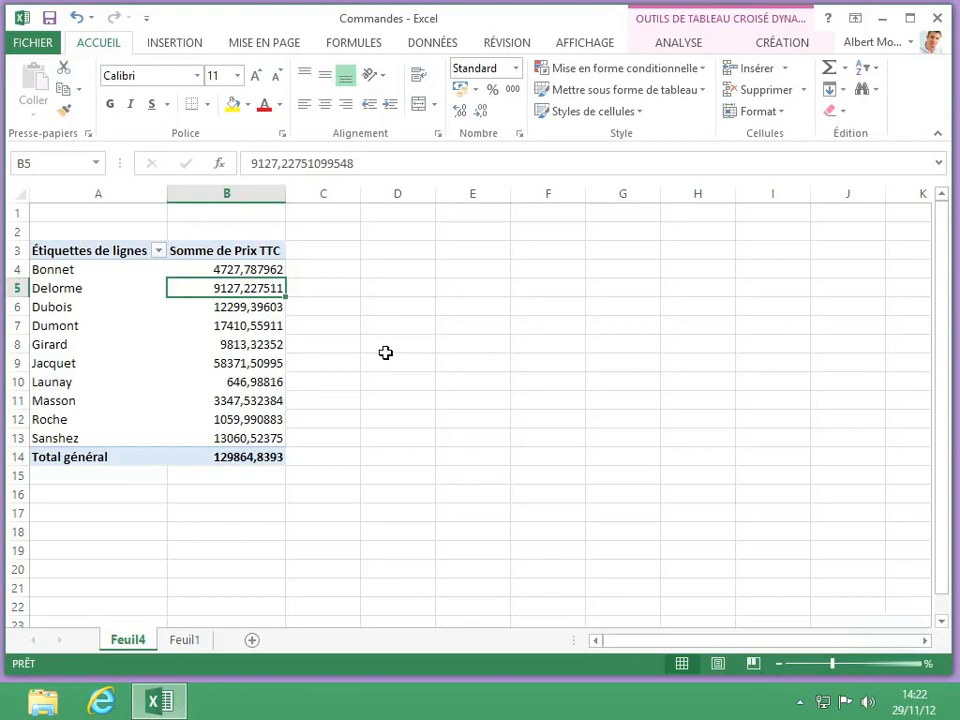
# Step: Insert a slicer on the Catégorie field for the pivot table on Feuil4
pyautogui.click(209, 348)
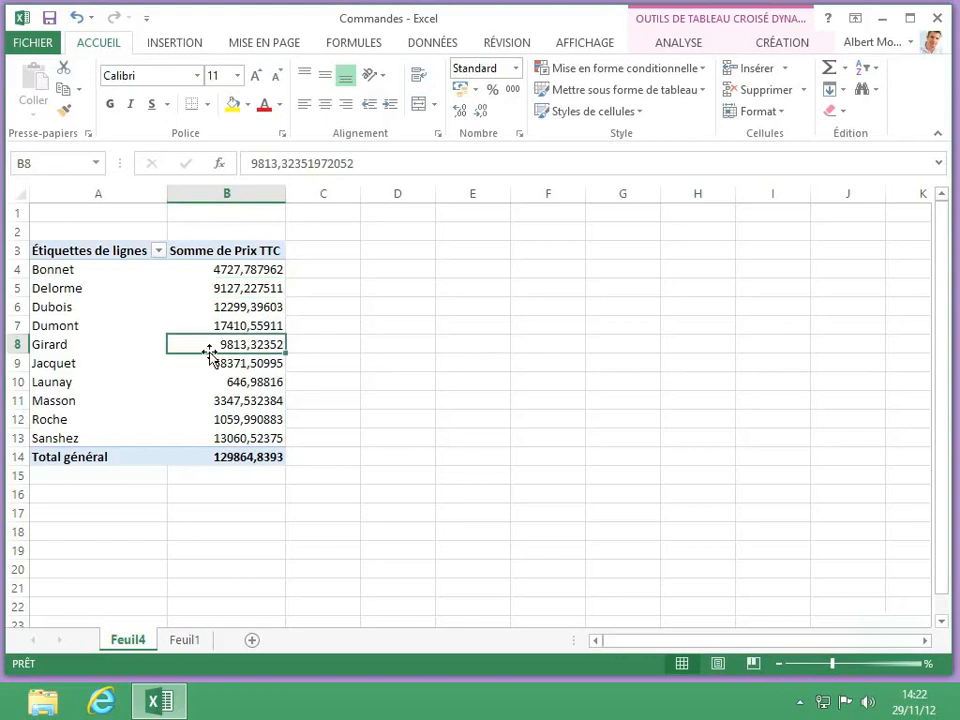
pyautogui.click(660, 44)
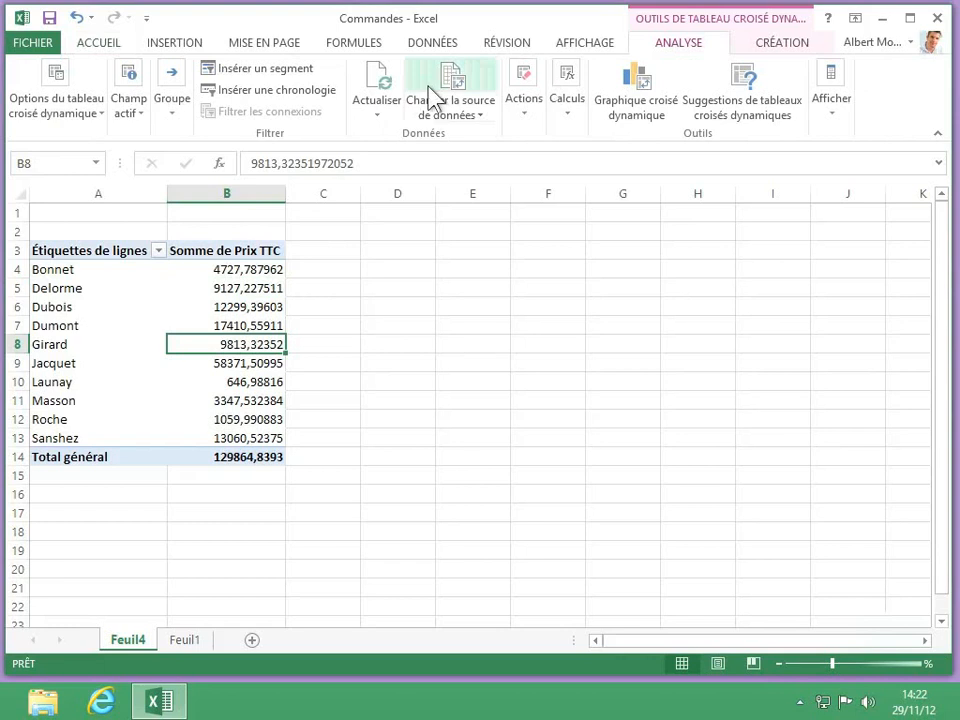
pyautogui.click(250, 74)
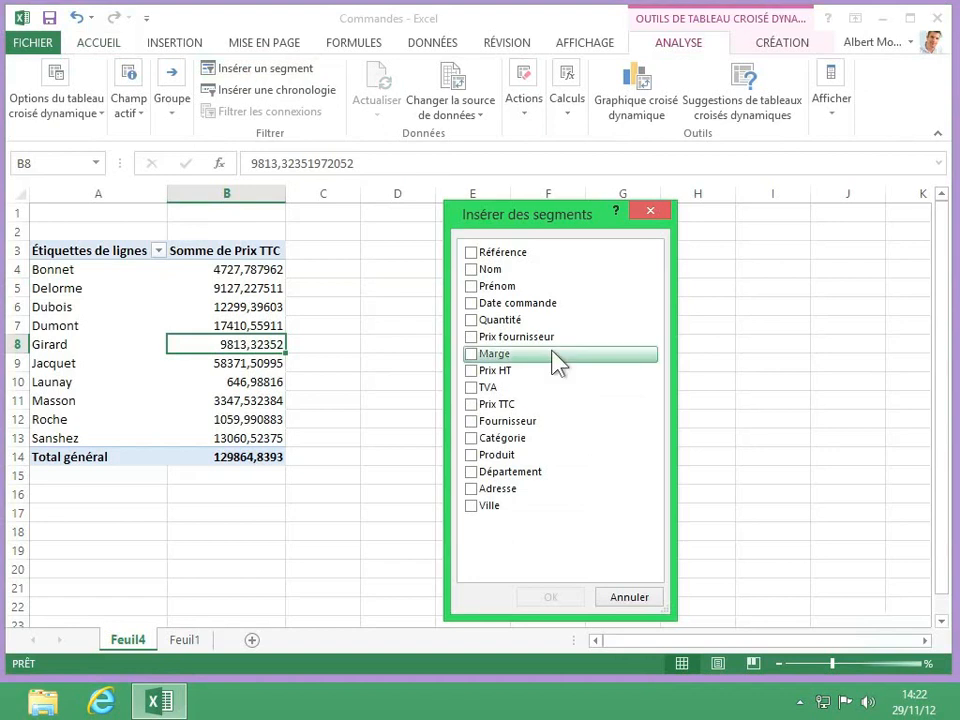
pyautogui.click(471, 442)
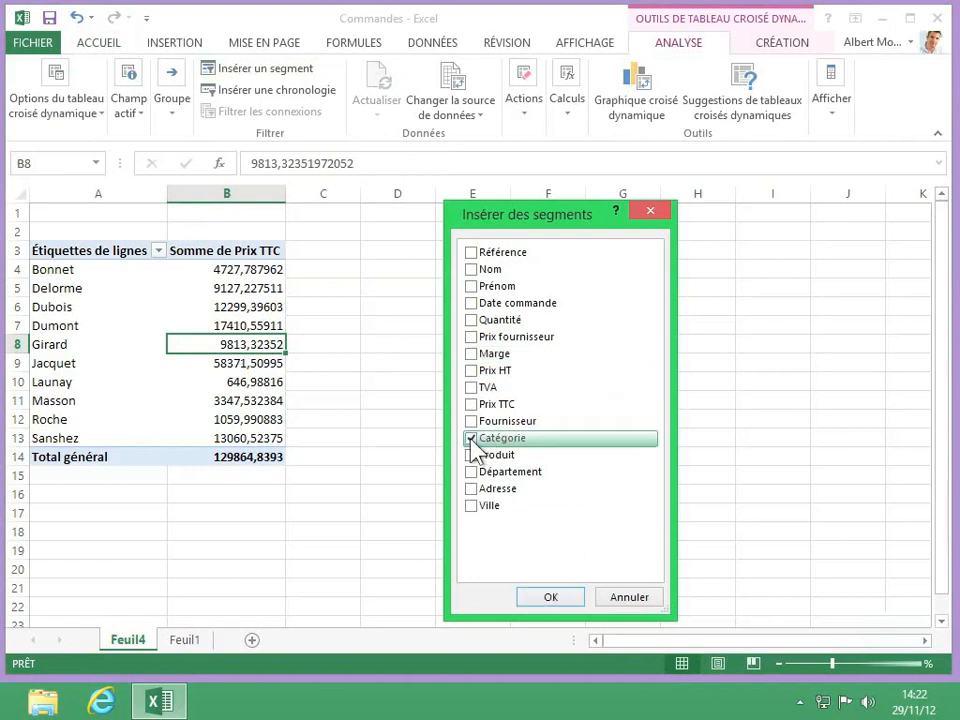
pyautogui.click(550, 598)
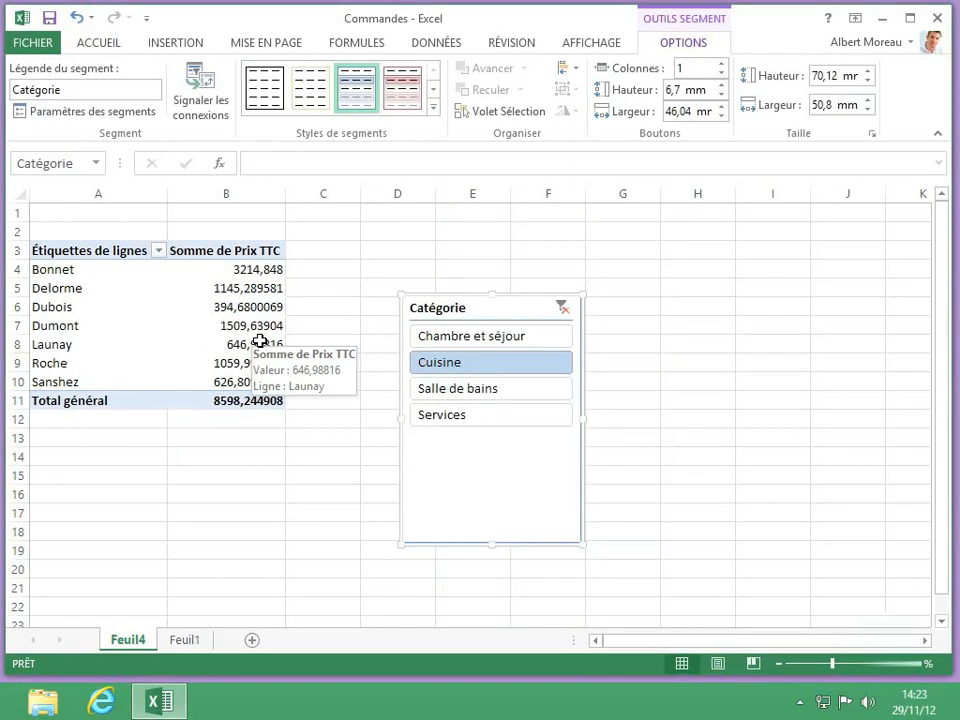
# Step: Filter the pivot table by Chambre et séjour, extend the selection through Services, try Salle de bains alone, and clear the slicer filter
pyautogui.click(534, 346)
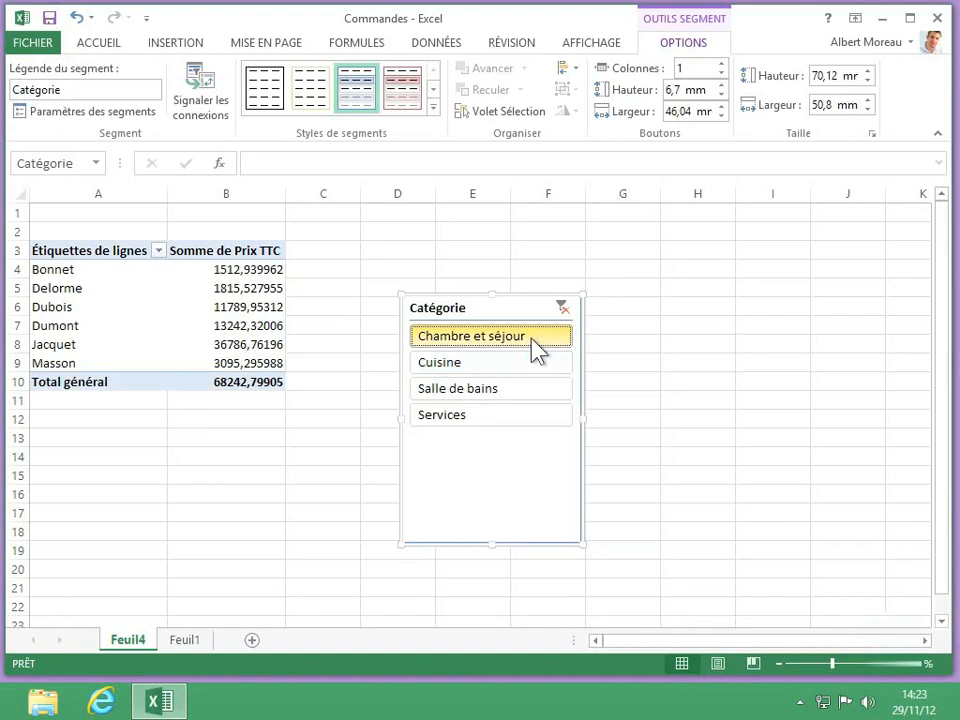
pyautogui.keyDown('shift'); pyautogui.click(521, 420); pyautogui.keyUp('shift')
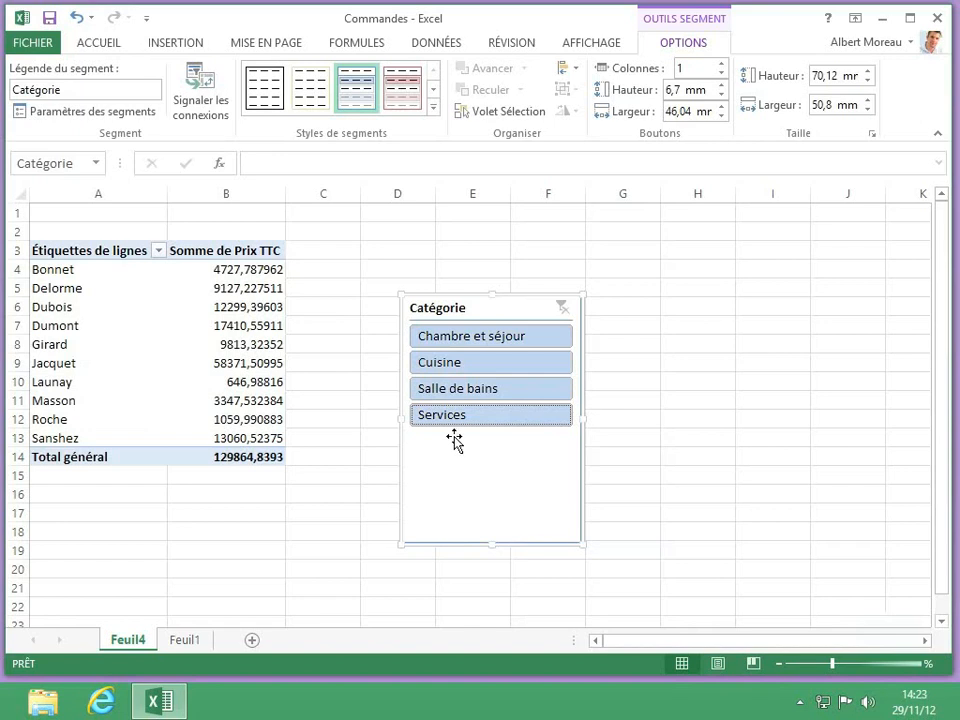
pyautogui.click(504, 392)
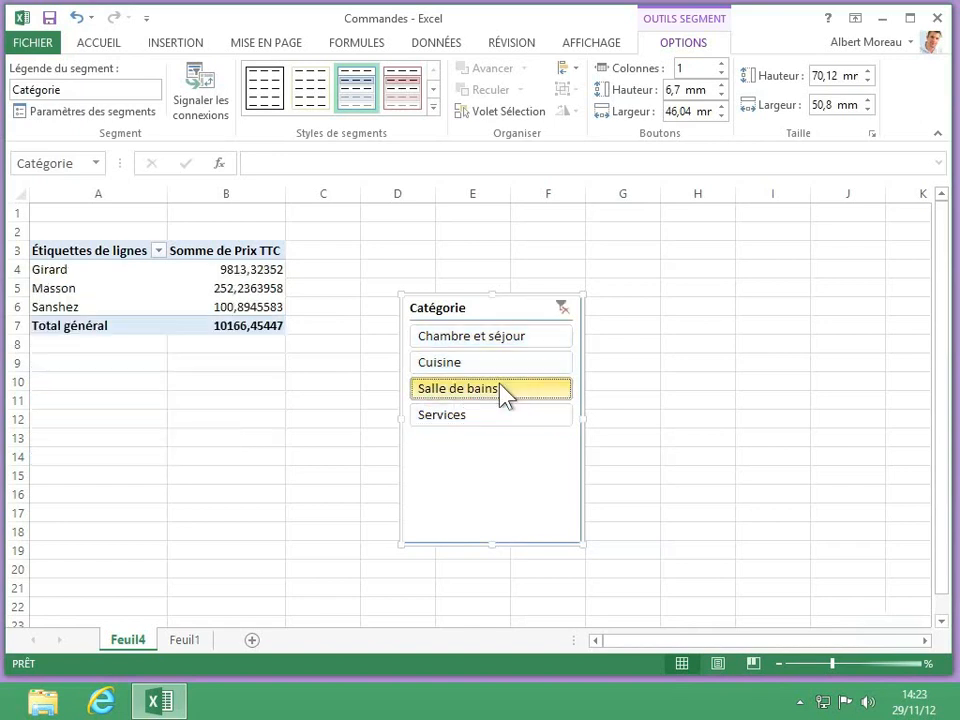
pyautogui.click(563, 307)
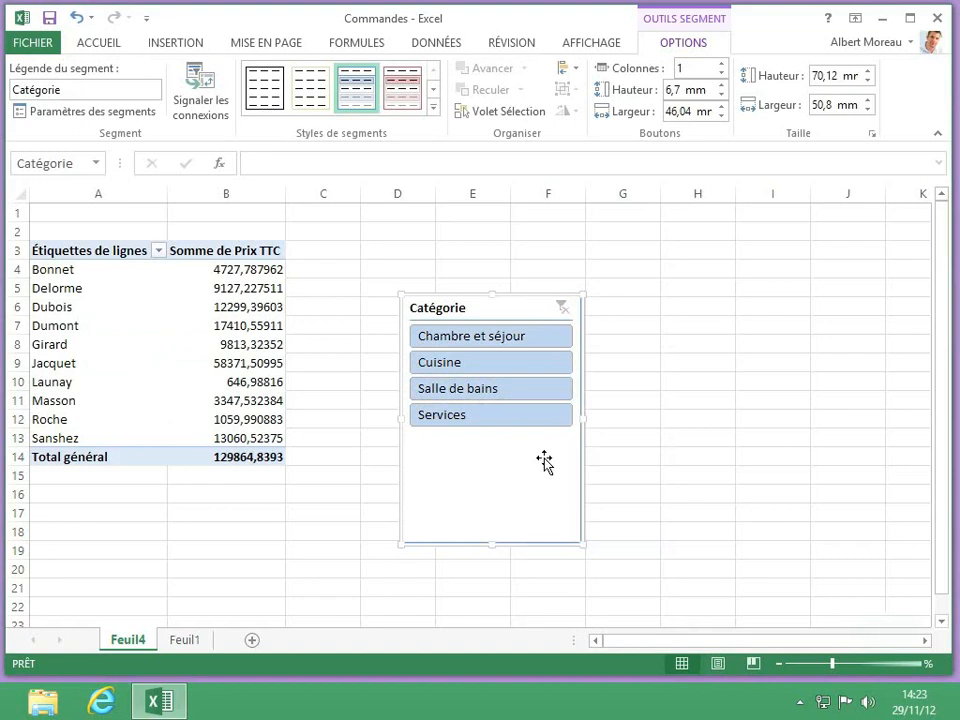
# Step: Sort the Catégorie slicer's items from Z to A and apply the dark orange slicer style
pyautogui.rightClick(545, 462)
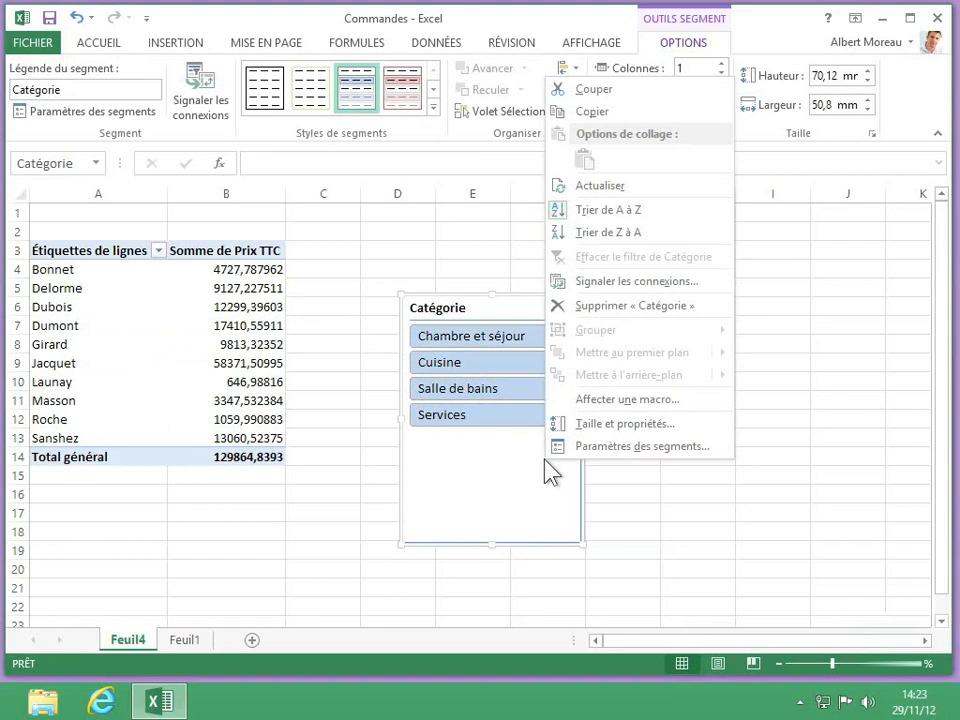
pyautogui.click(605, 233)
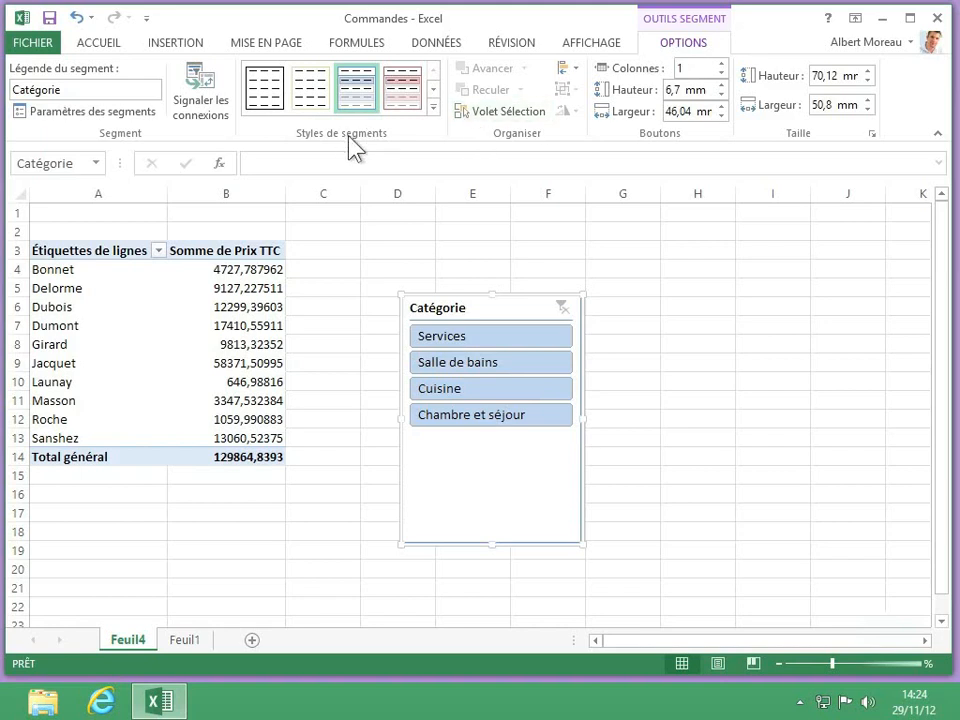
pyautogui.click(434, 106)
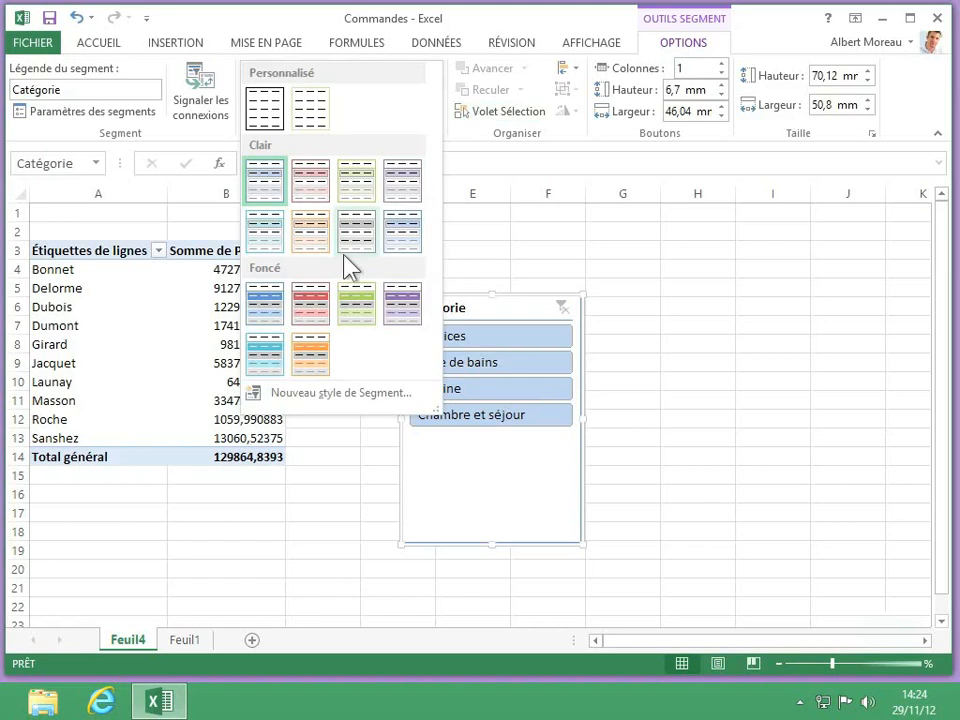
pyautogui.click(309, 355)
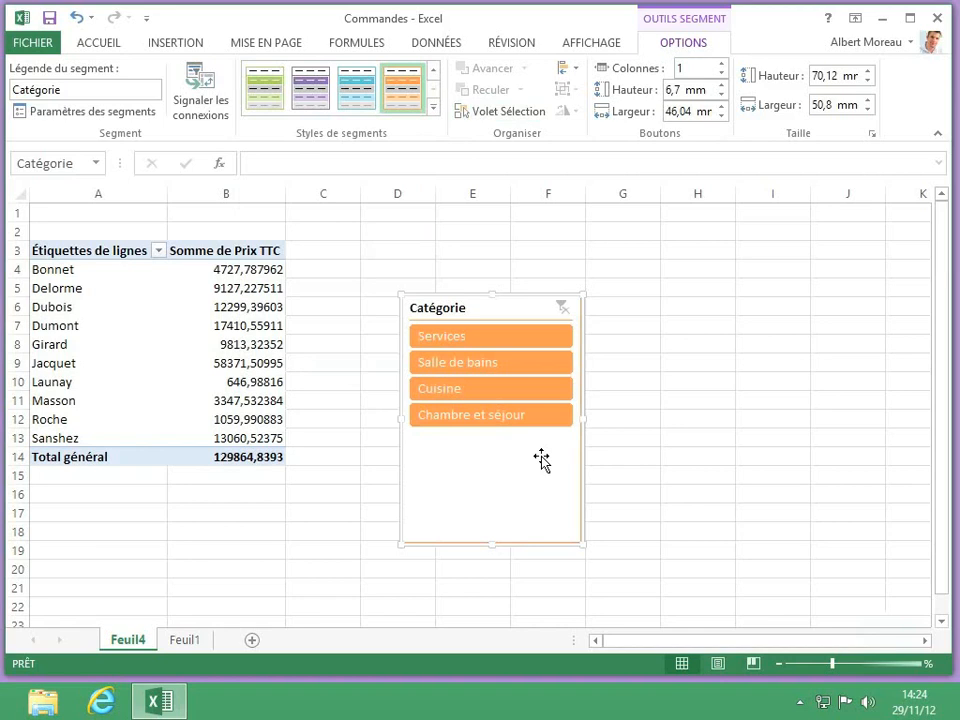
# Step: Start a new slicer style named Personnalisé and look through its selected and unselected item elements
pyautogui.click(433, 107)
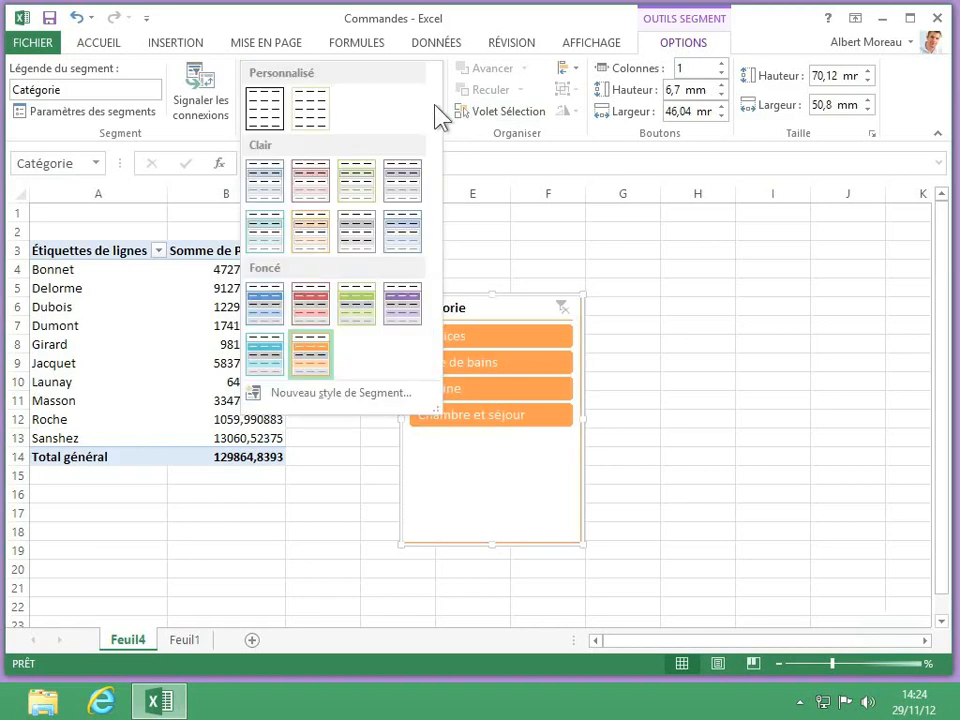
pyautogui.click(336, 393)
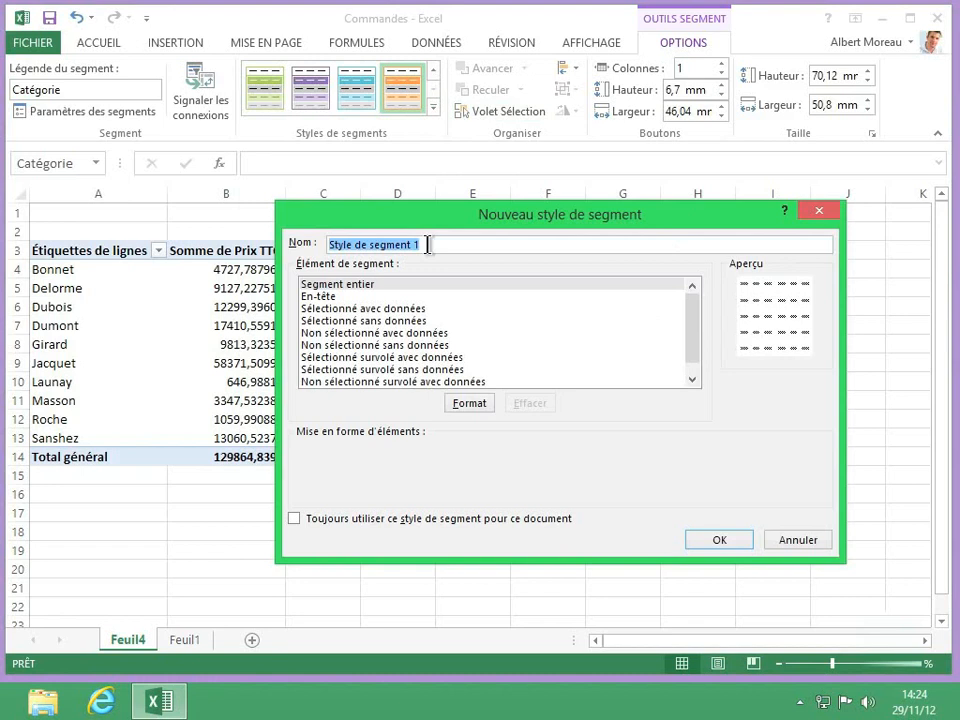
pyautogui.write('Personnalisé')
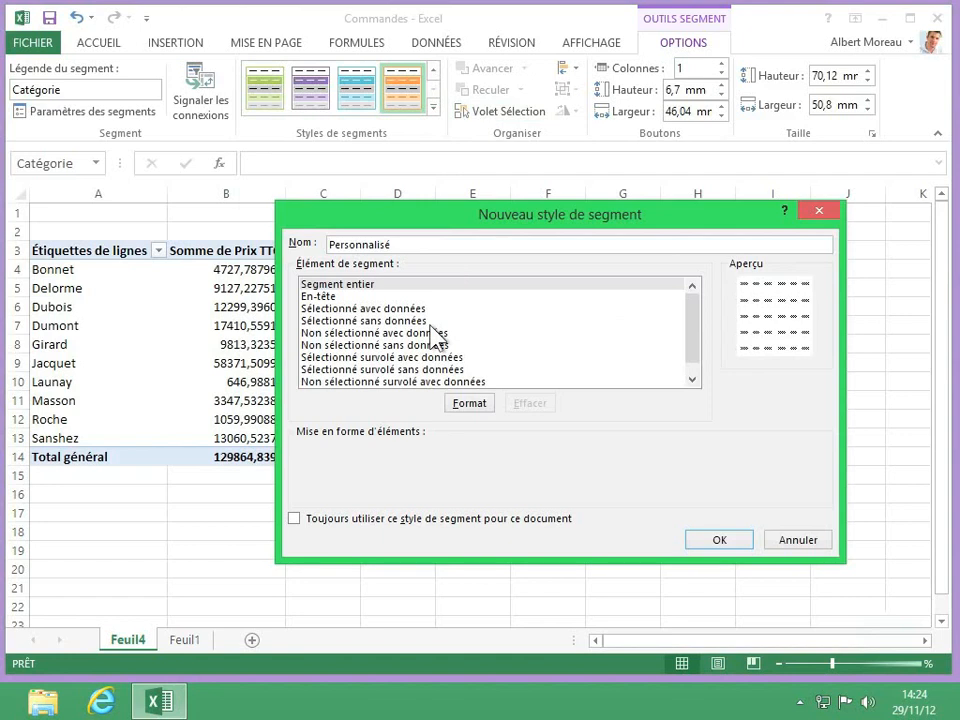
pyautogui.click(370, 308)
pyautogui.click(372, 333)
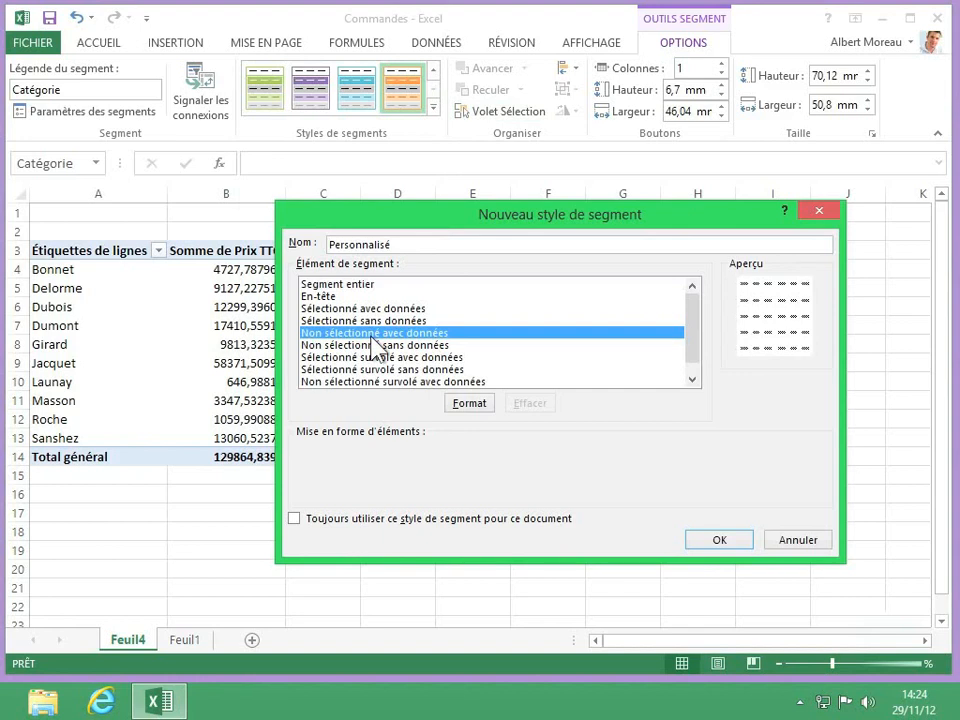
pyautogui.click(394, 346)
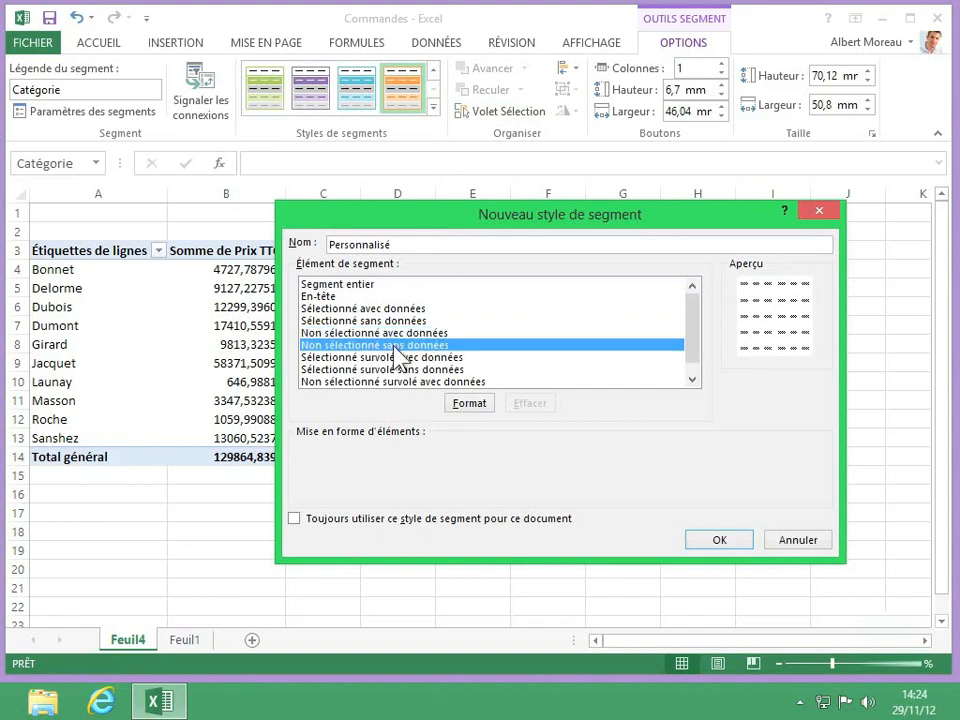
# Step: Set the font of the style's Segment entier element to Times New Roman, italic, size 12
pyautogui.click(336, 285)
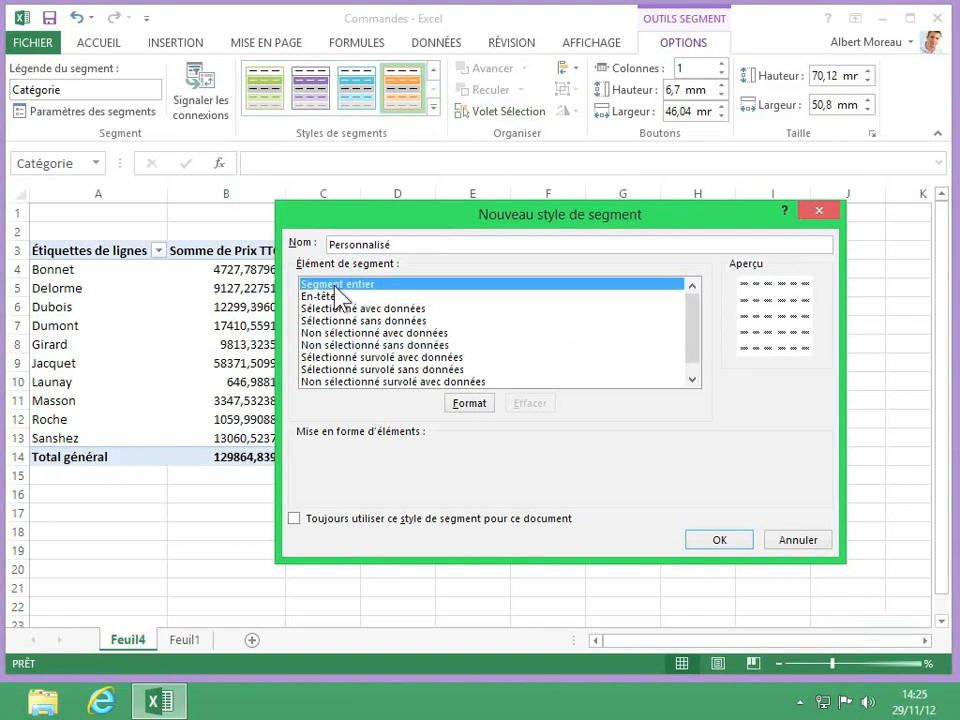
pyautogui.click(469, 404)
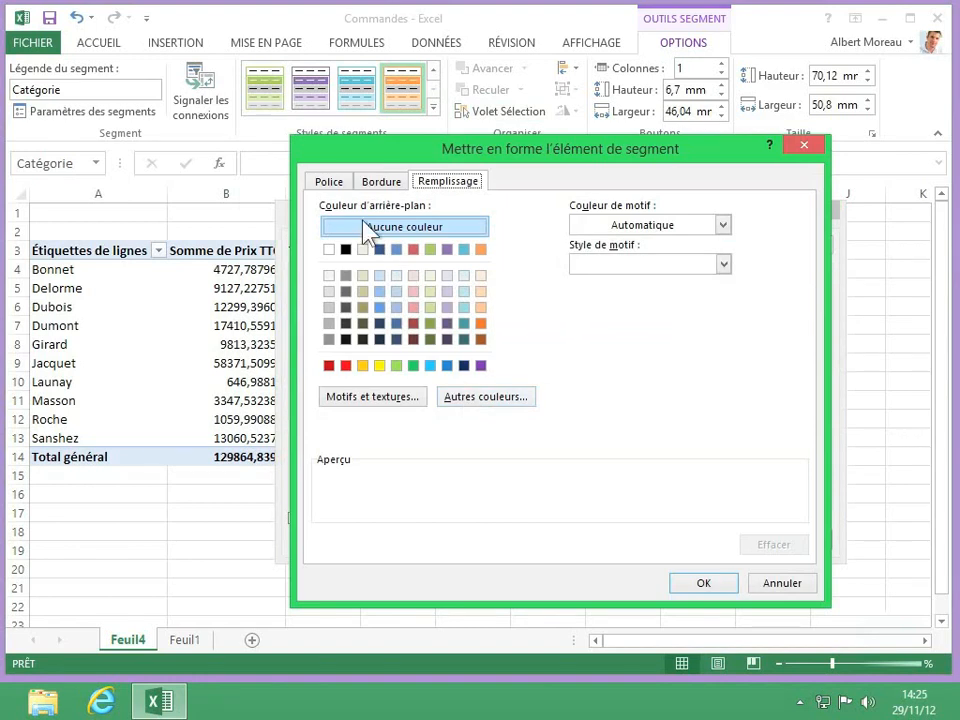
pyautogui.click(334, 184)
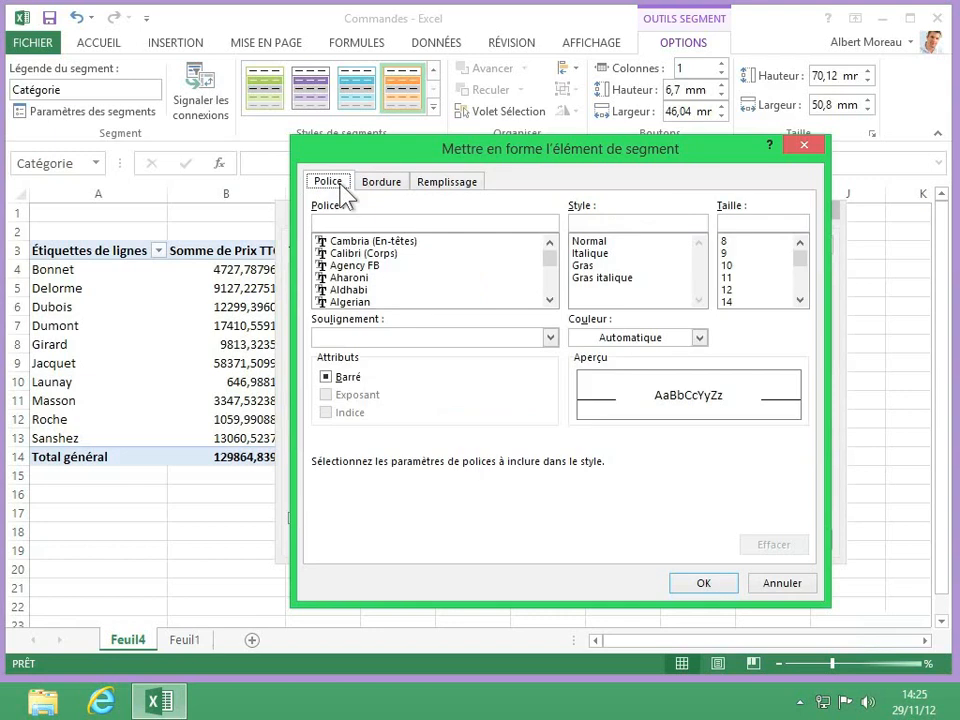
pyautogui.click(515, 222)
pyautogui.write('times')
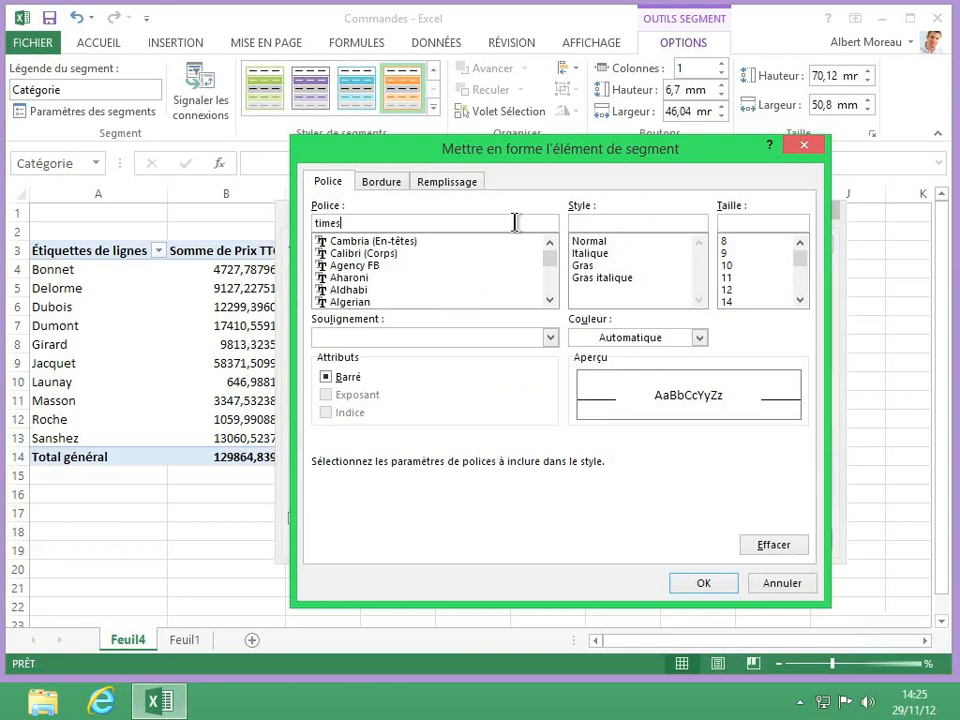
pyautogui.write(' new raom')
pyautogui.press('BackSpace')
pyautogui.press('BackSpace')
pyautogui.press('BackSpace')
pyautogui.write('oman')
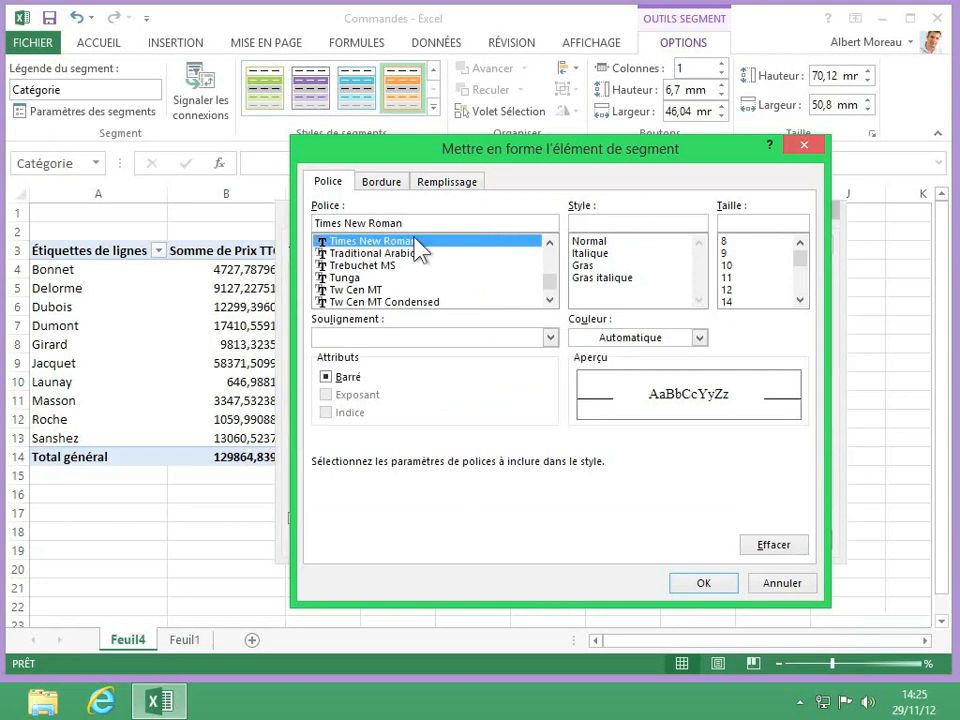
pyautogui.click(594, 255)
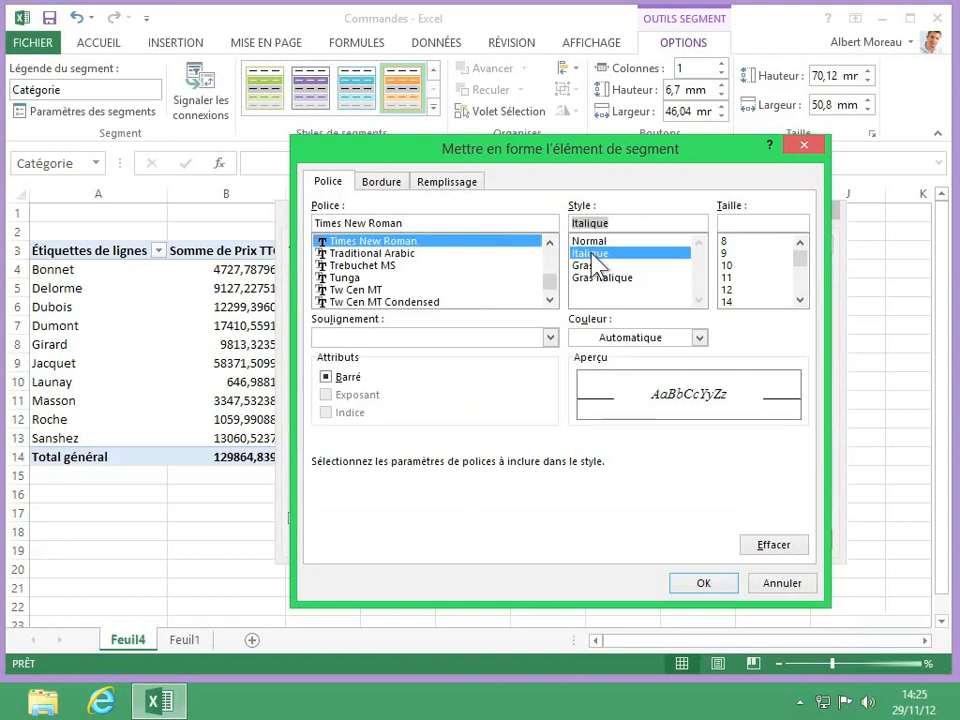
pyautogui.click(727, 290)
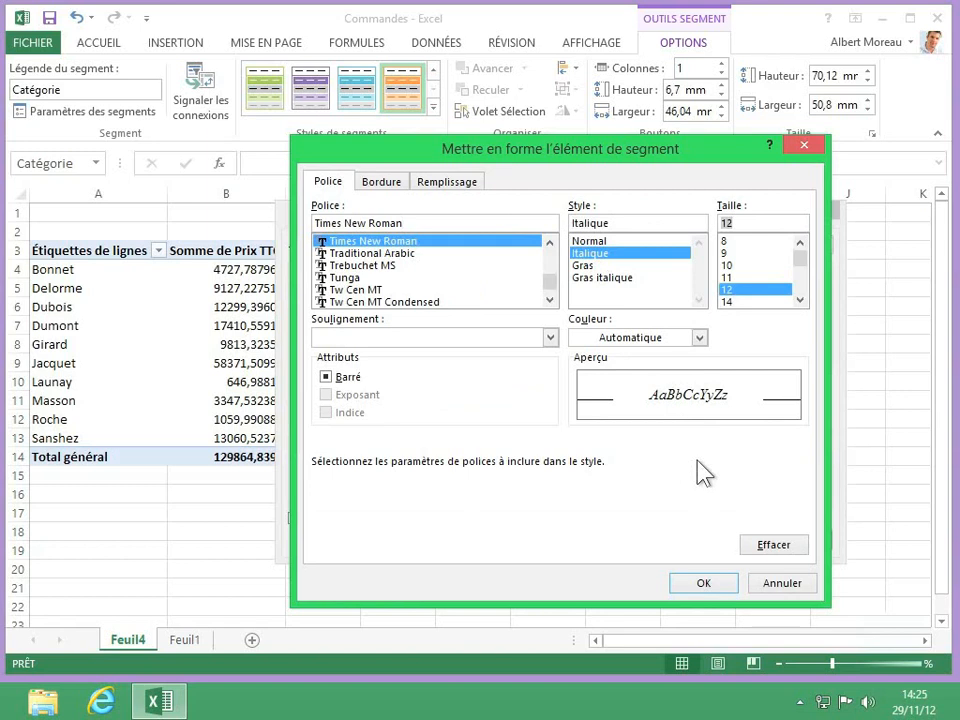
# Step: Add a double-line outline border to the Segment entier element and confirm its formatting
pyautogui.click(390, 185)
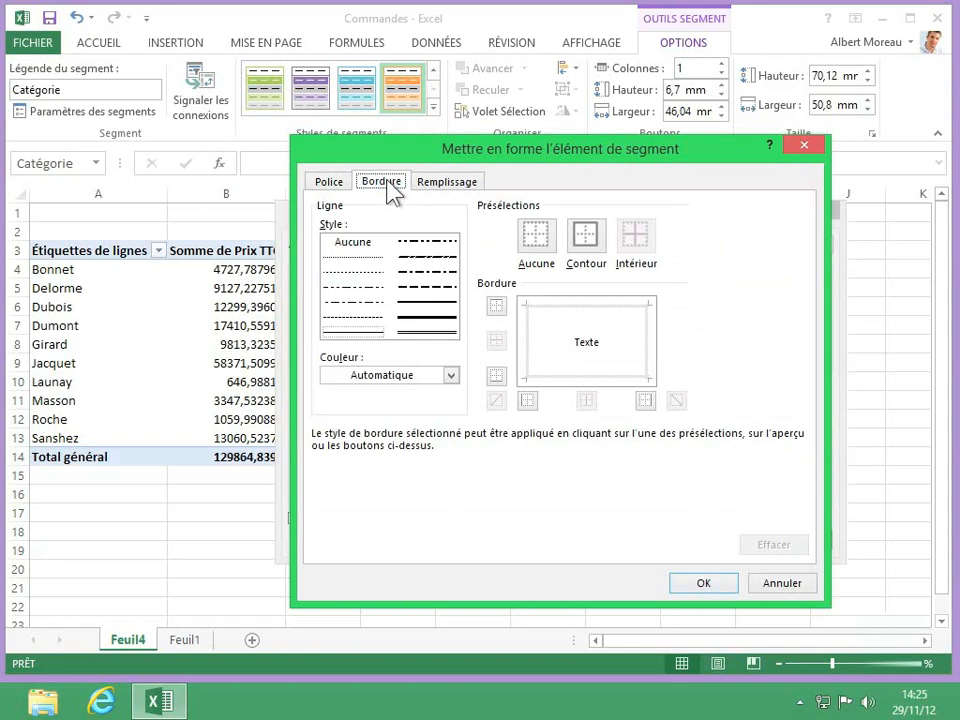
pyautogui.click(420, 332)
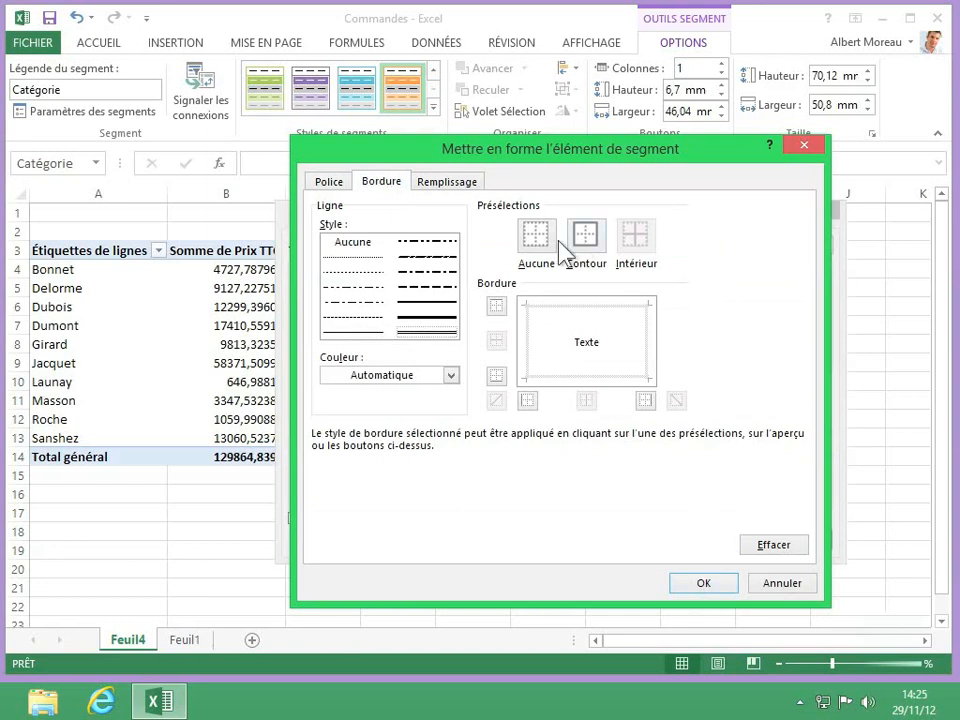
pyautogui.click(585, 236)
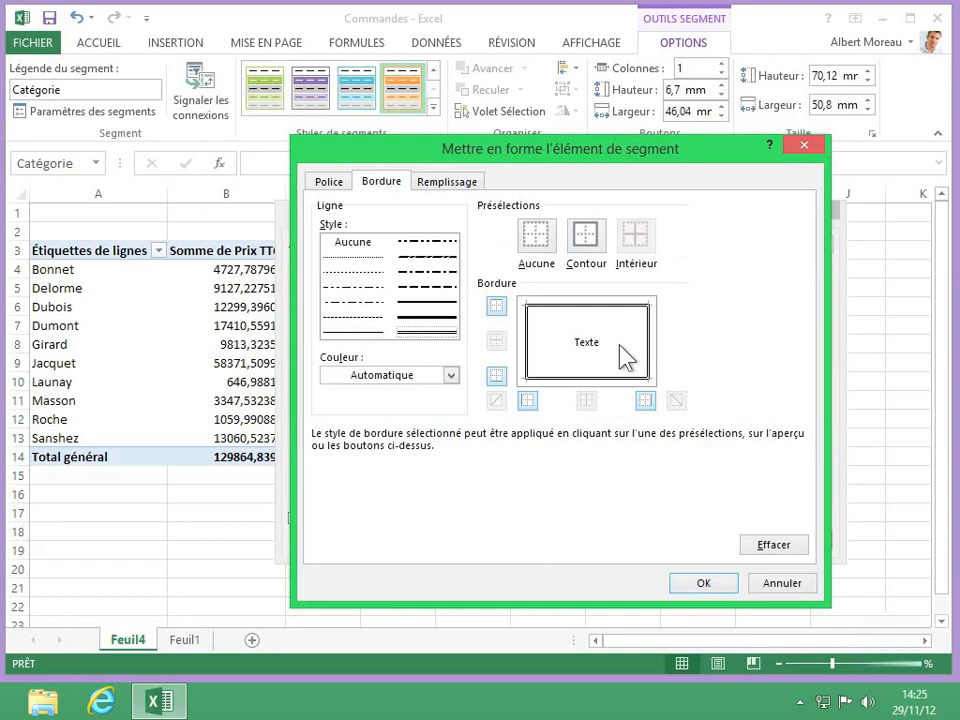
pyautogui.click(705, 588)
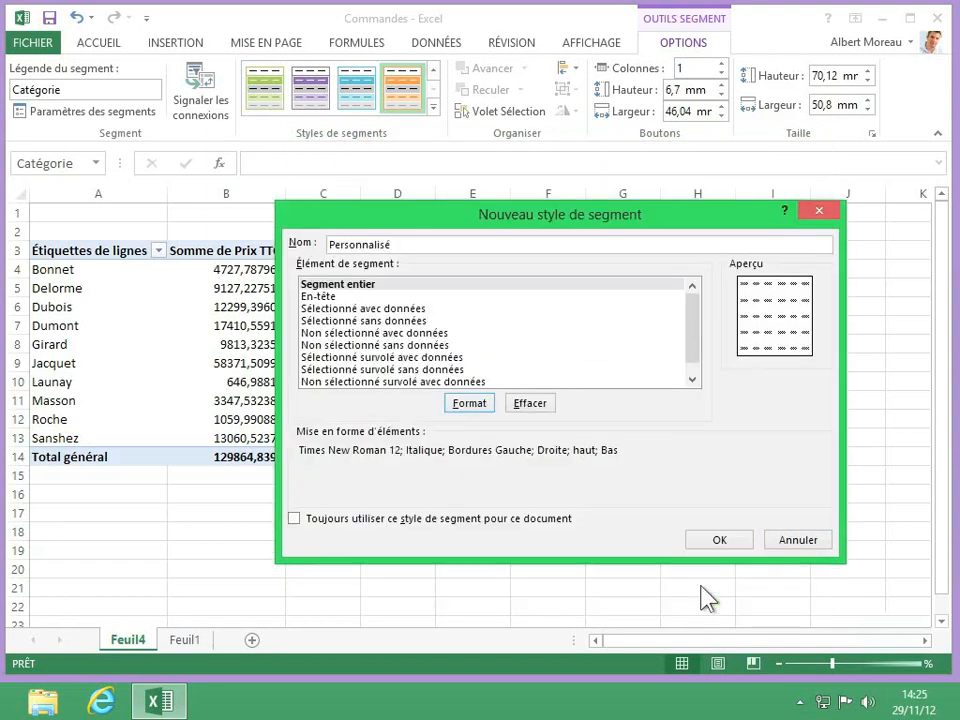
# Step: Fill the Segment entier element with a light green background and save the new slicer style
pyautogui.click(470, 404)
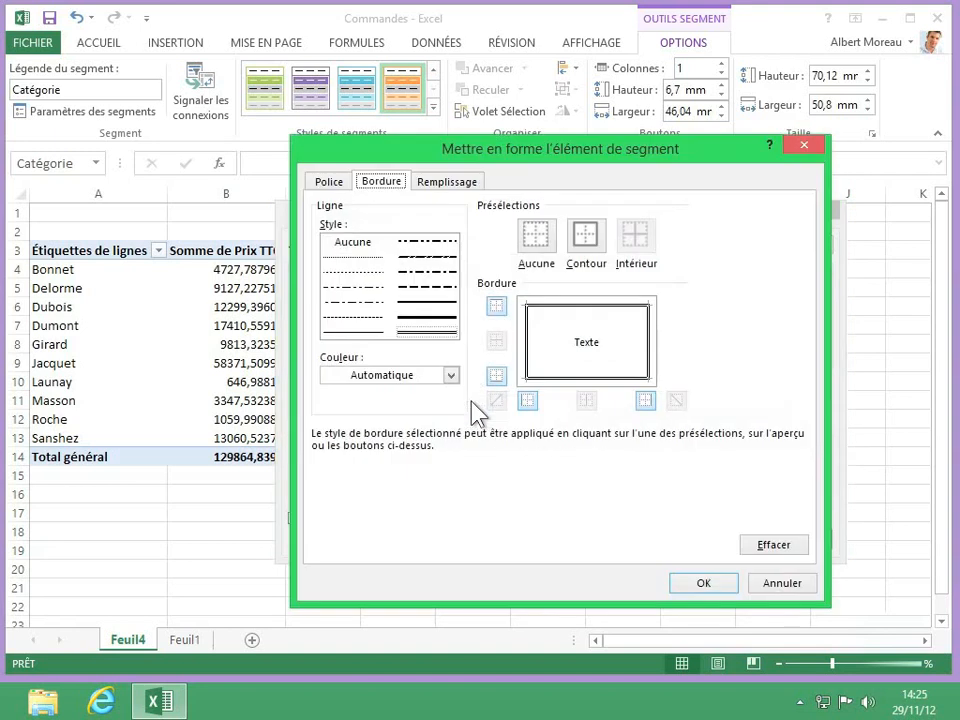
pyautogui.click(445, 183)
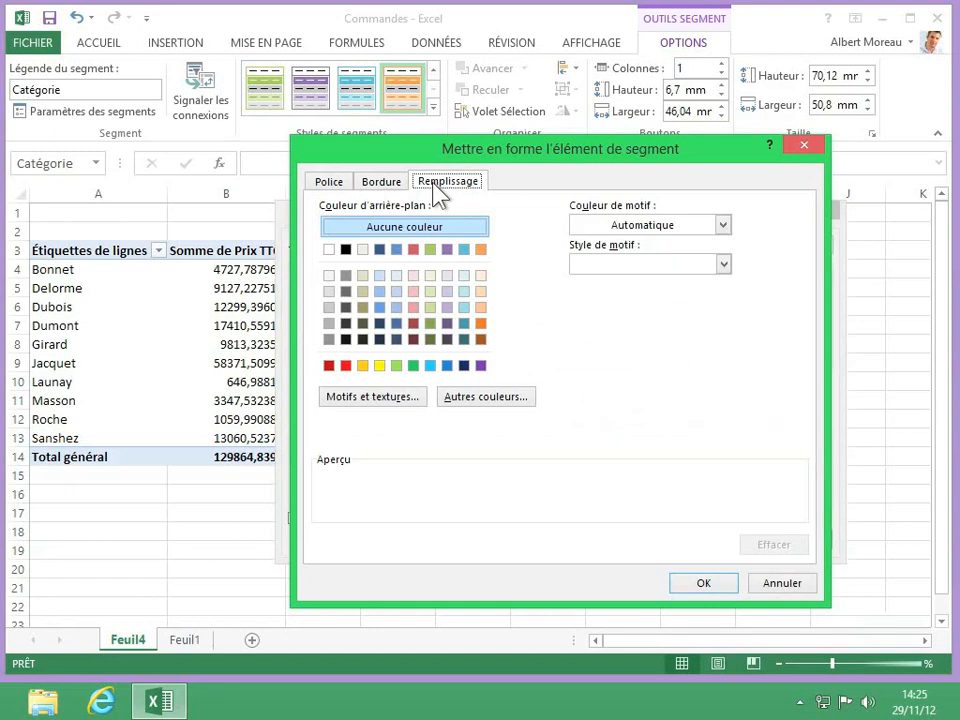
pyautogui.click(431, 307)
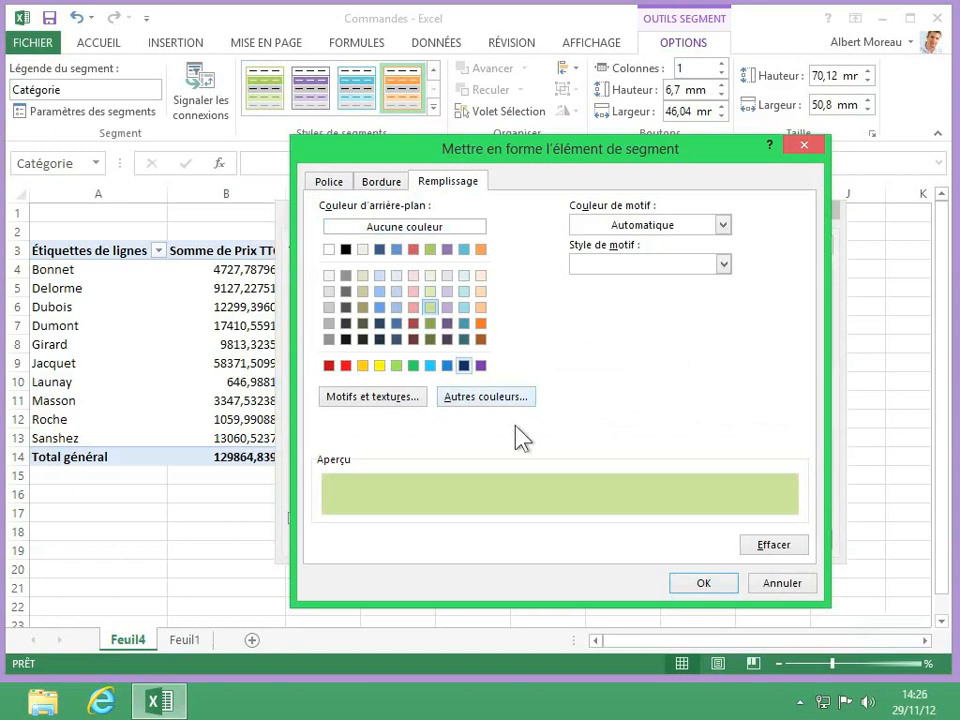
pyautogui.click(704, 584)
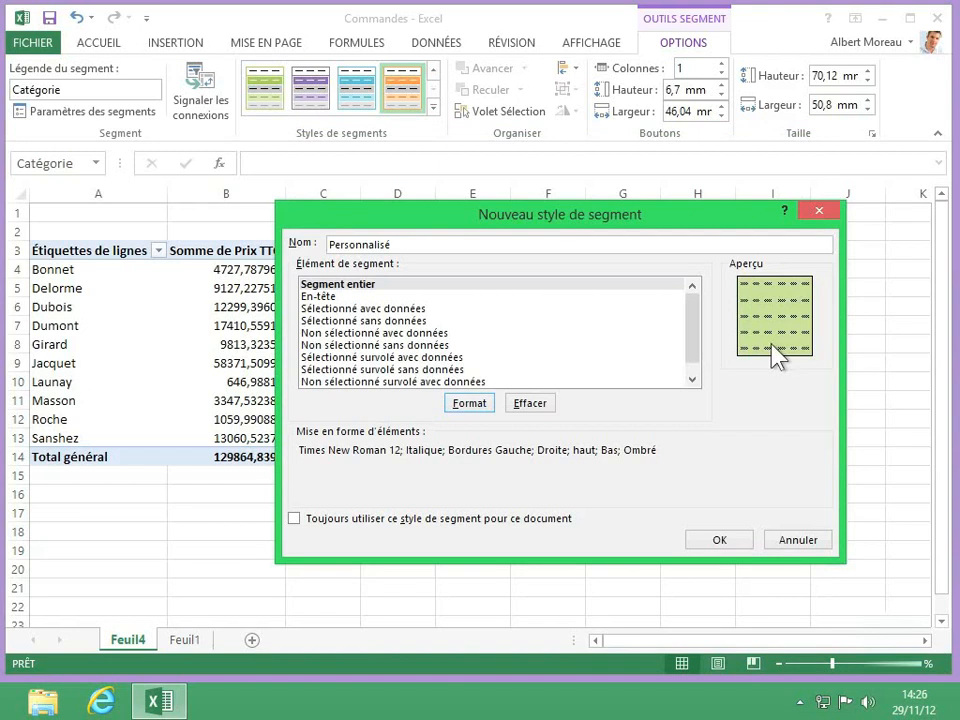
pyautogui.click(722, 540)
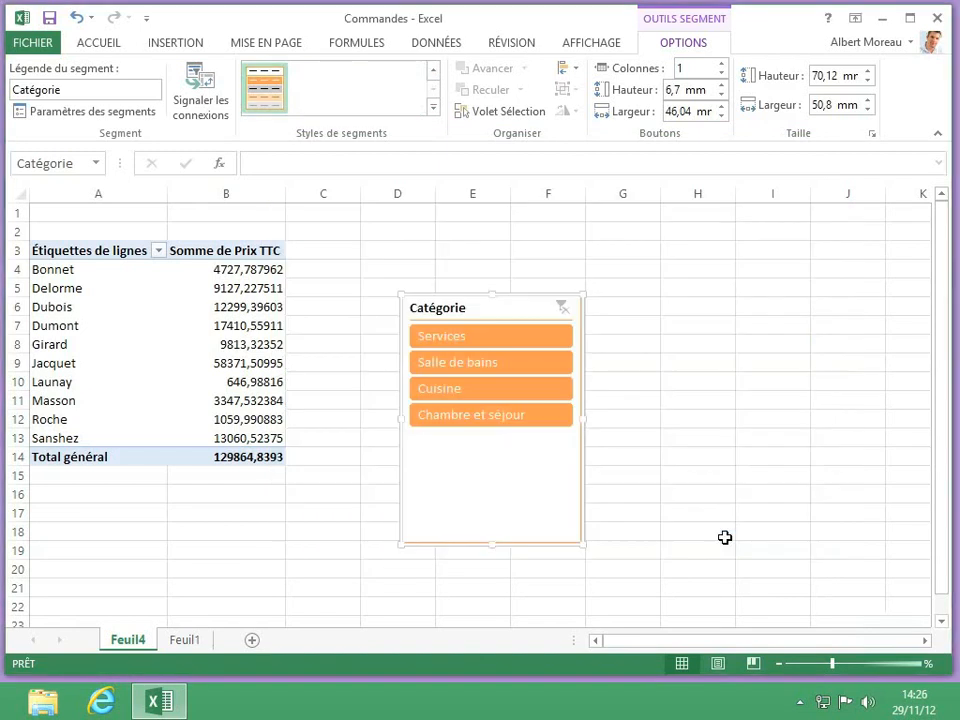
# Step: Apply the custom Personnalisé style to the Catégorie slicer and give the style's Sélectionné avec données element a very light green fill
pyautogui.click(433, 107)
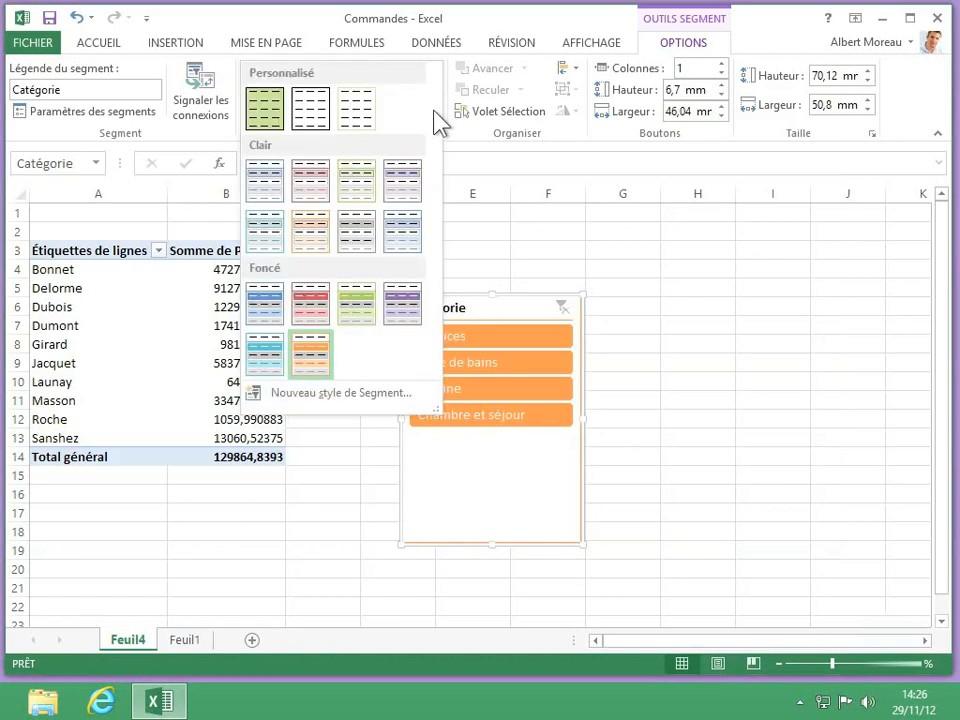
pyautogui.click(263, 112)
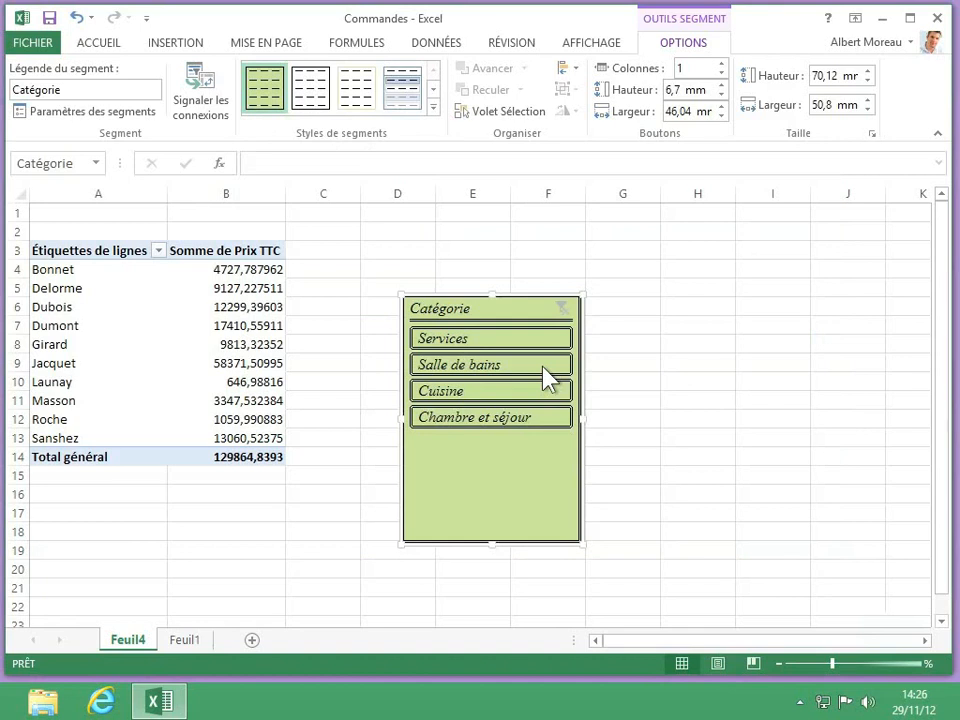
pyautogui.rightClick(265, 95)
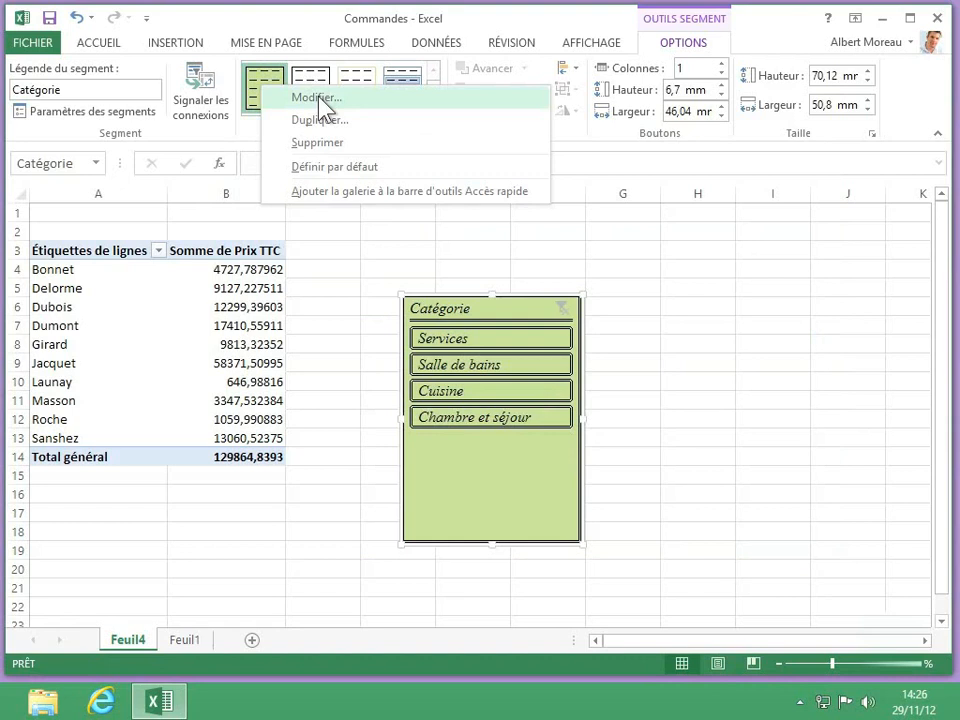
pyautogui.click(316, 98)
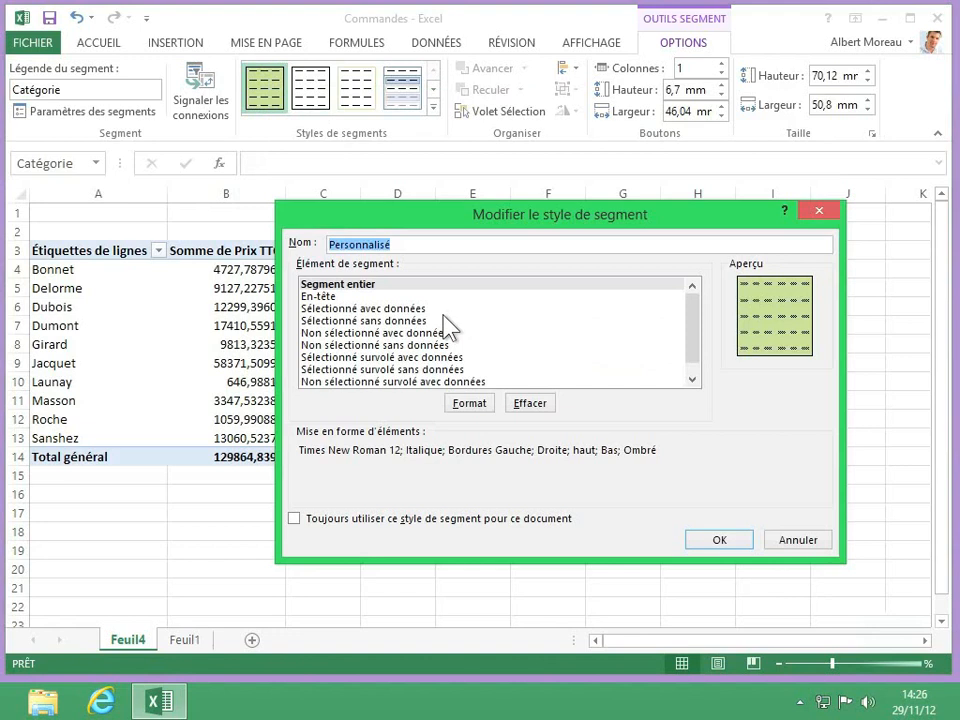
pyautogui.click(378, 309)
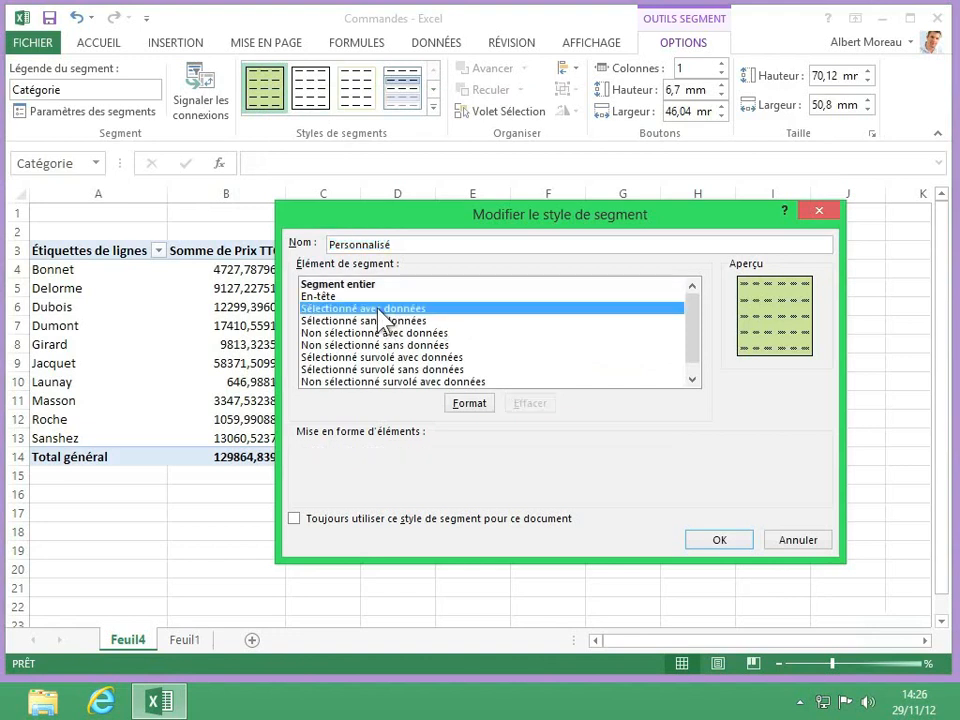
pyautogui.click(470, 404)
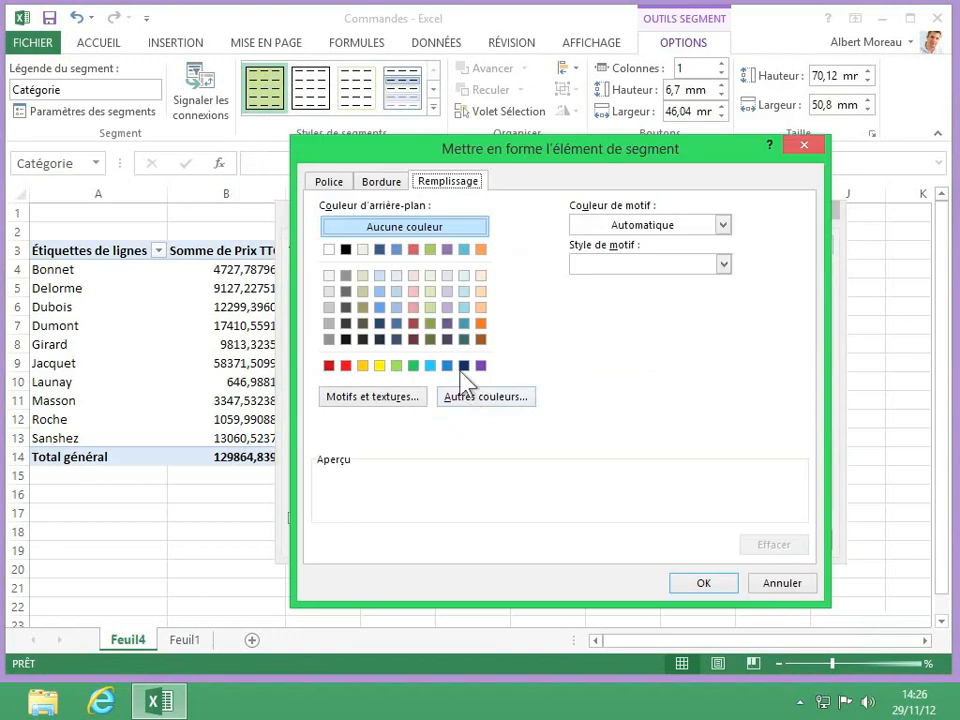
pyautogui.click(430, 276)
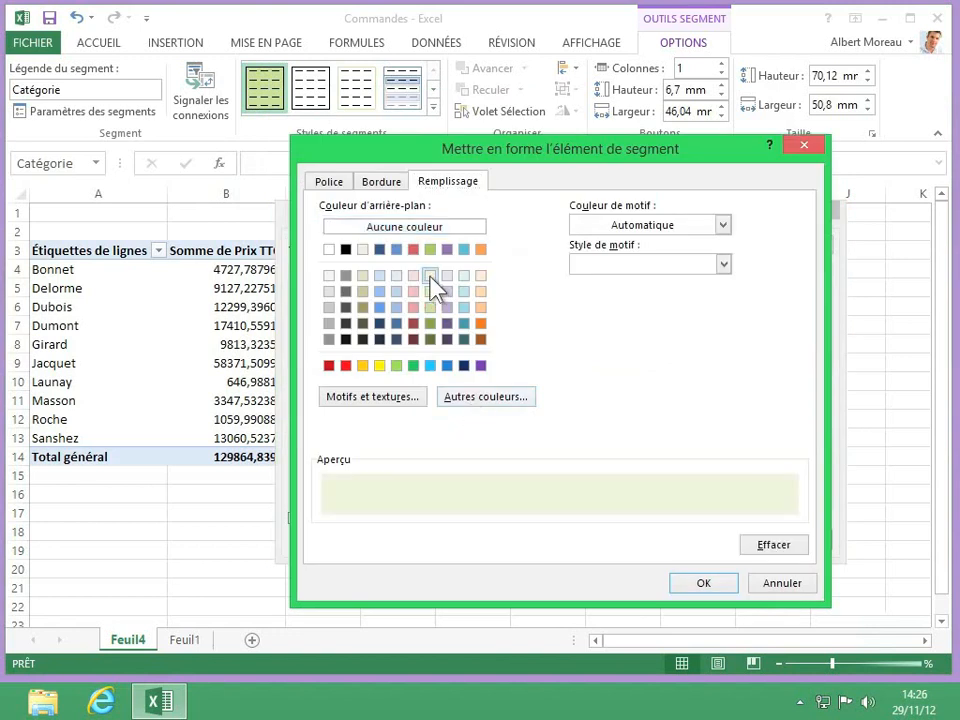
pyautogui.click(700, 586)
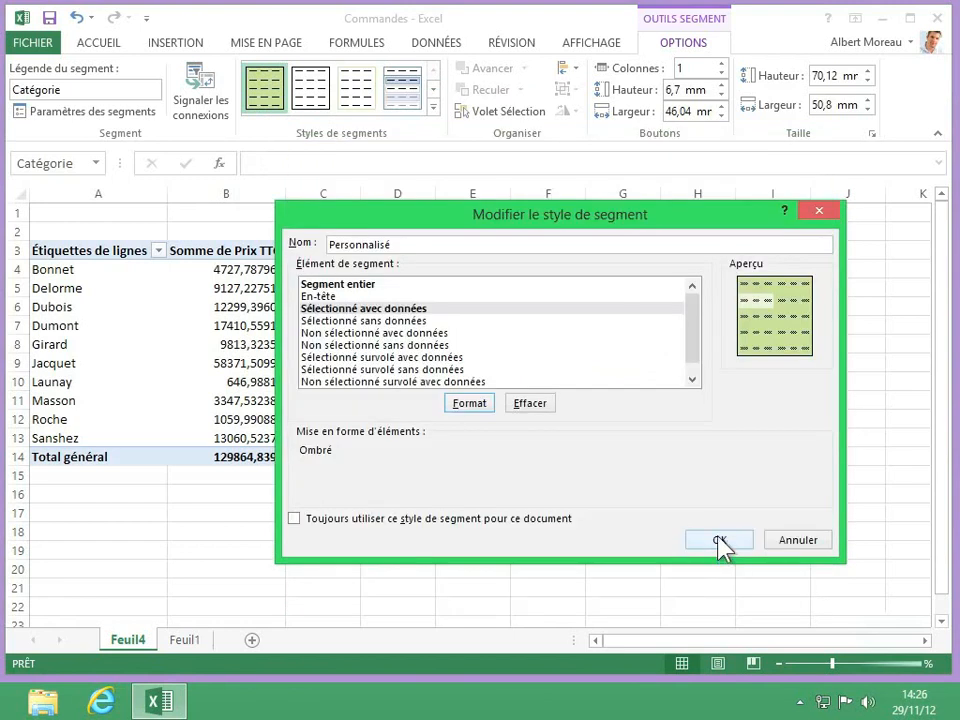
pyautogui.click(718, 540)
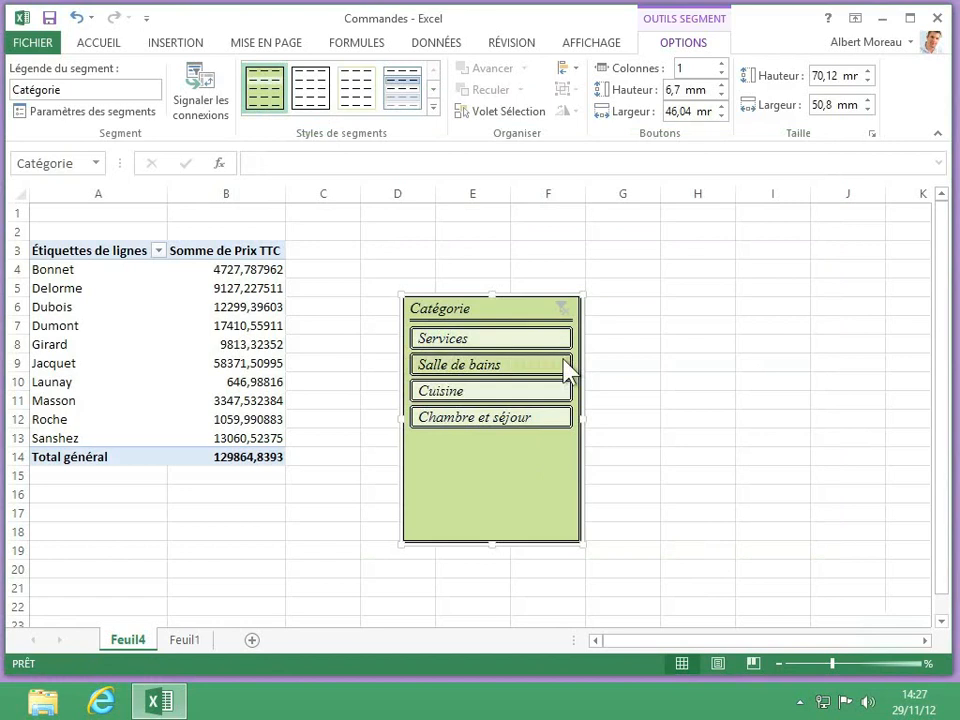
# Step: Change the slicer's header caption to "Type d'achat" in the slicer settings
pyautogui.rightClick(543, 452)
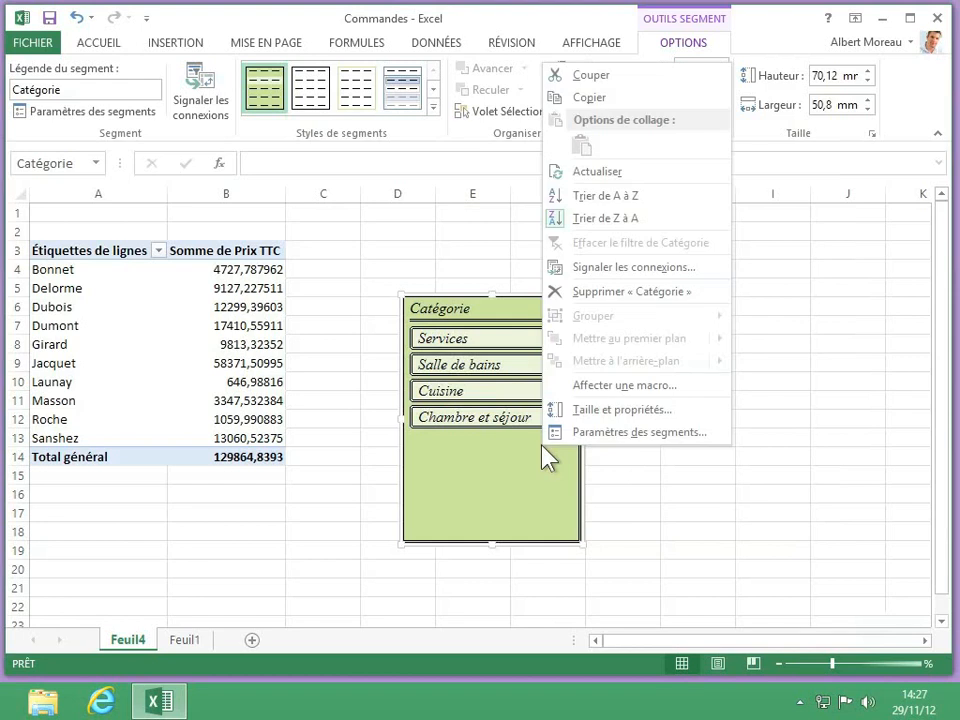
pyautogui.click(598, 435)
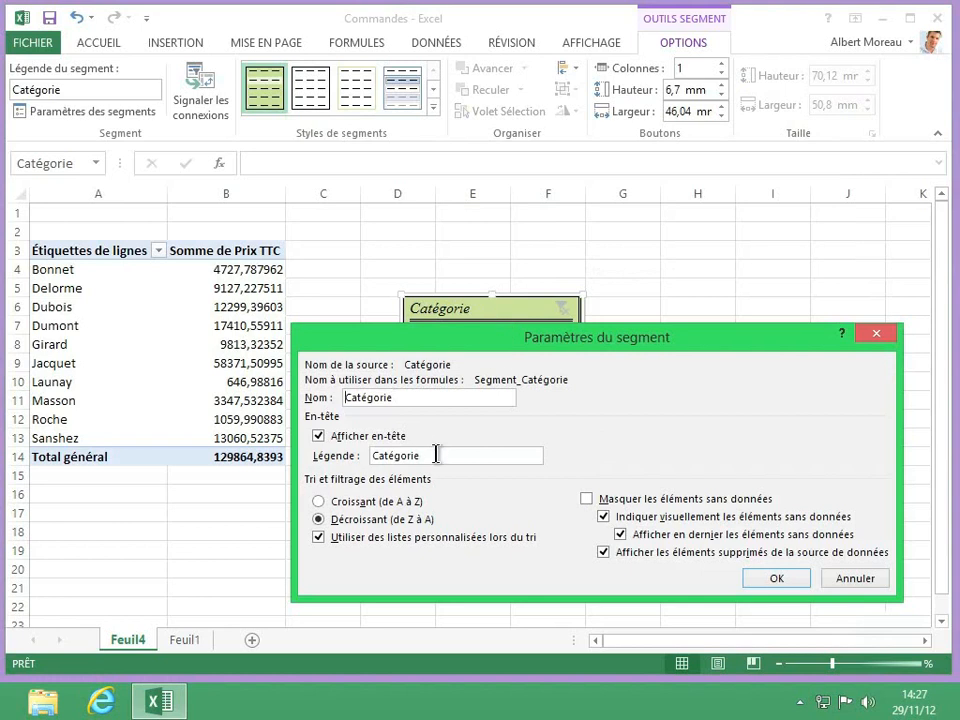
pyautogui.moveTo(435, 453); pyautogui.dragTo(327, 463)
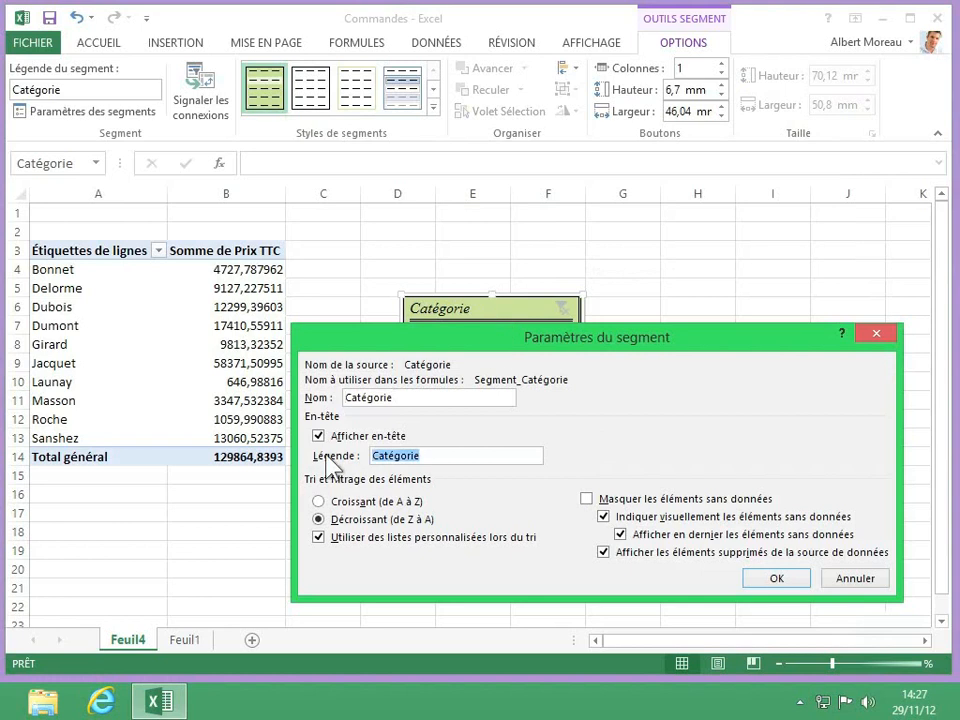
pyautogui.write("Type d'achat")
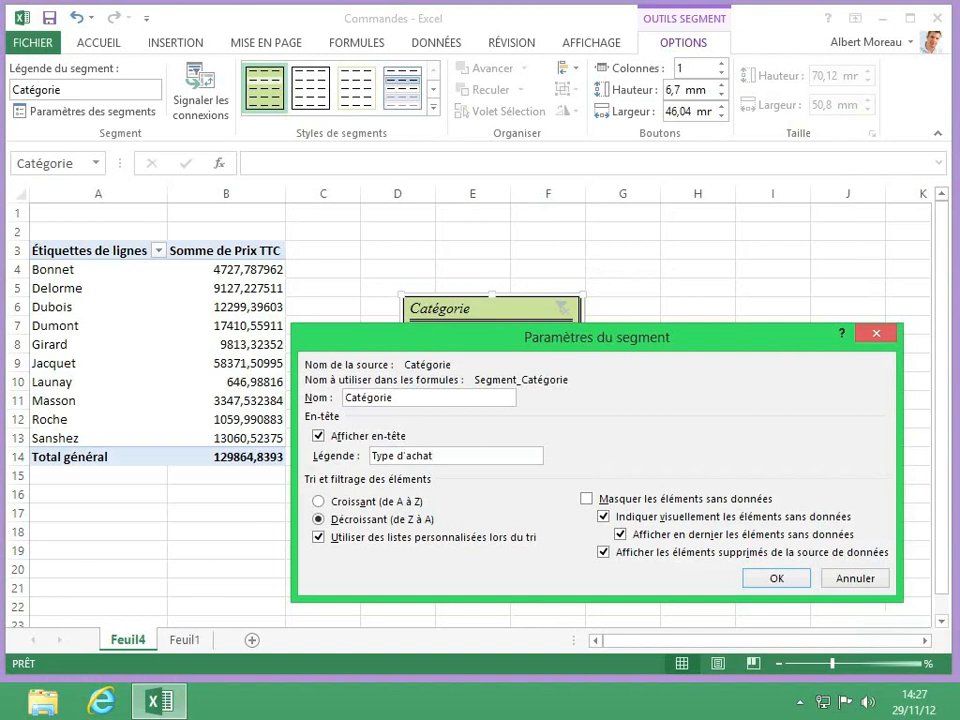
pyautogui.click(790, 578)
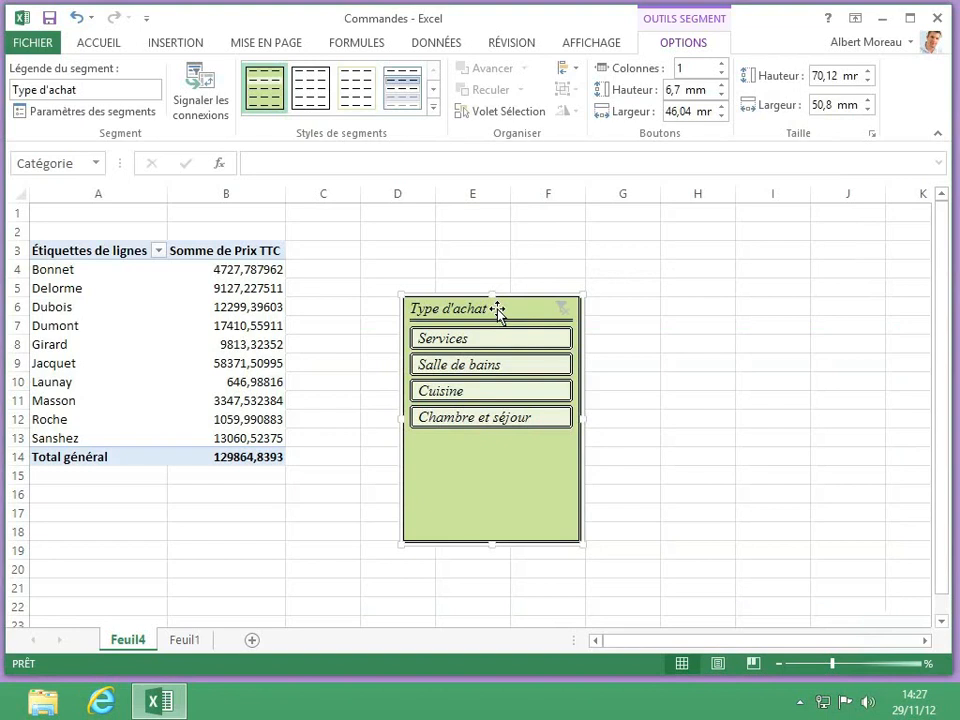
# Step: Delete the custom Personnalisé slicer style and confirm the deletion
pyautogui.rightClick(276, 108)
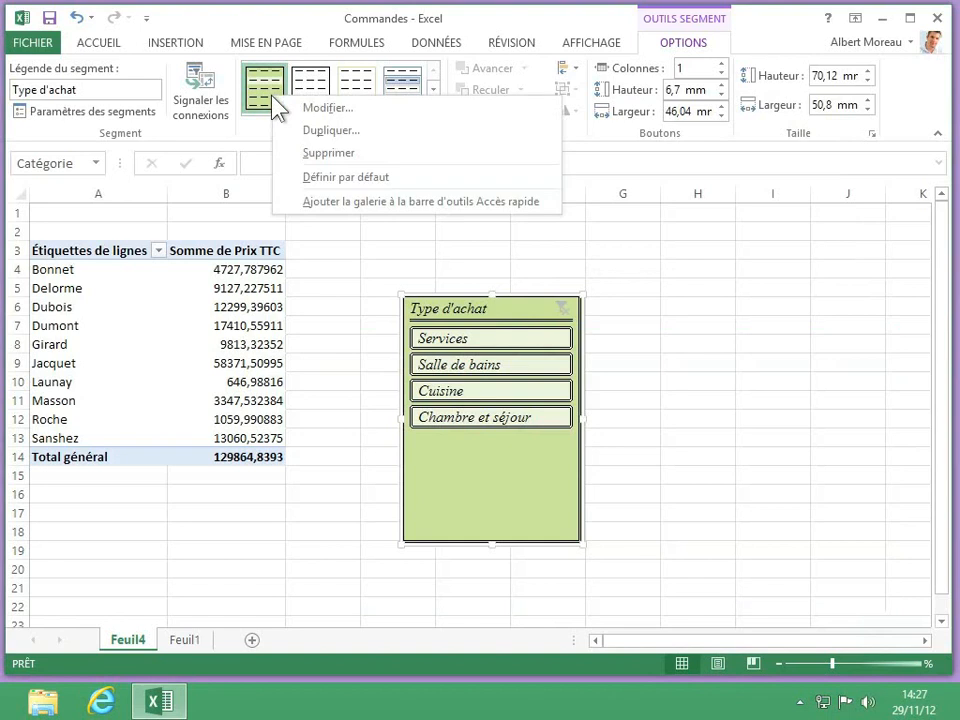
pyautogui.click(326, 153)
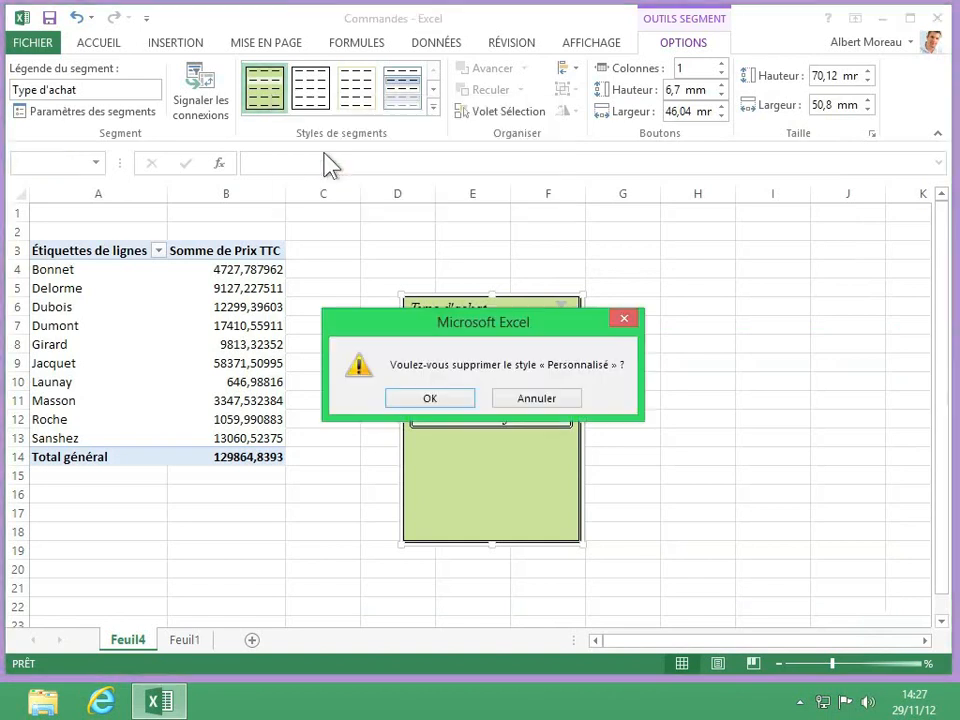
pyautogui.click(428, 398)
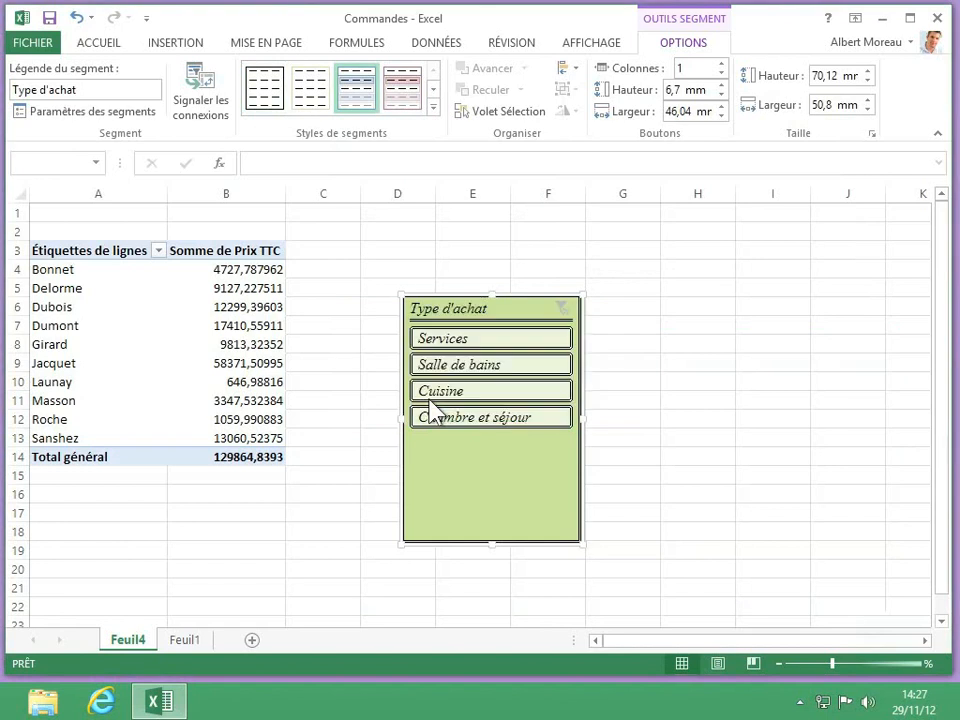